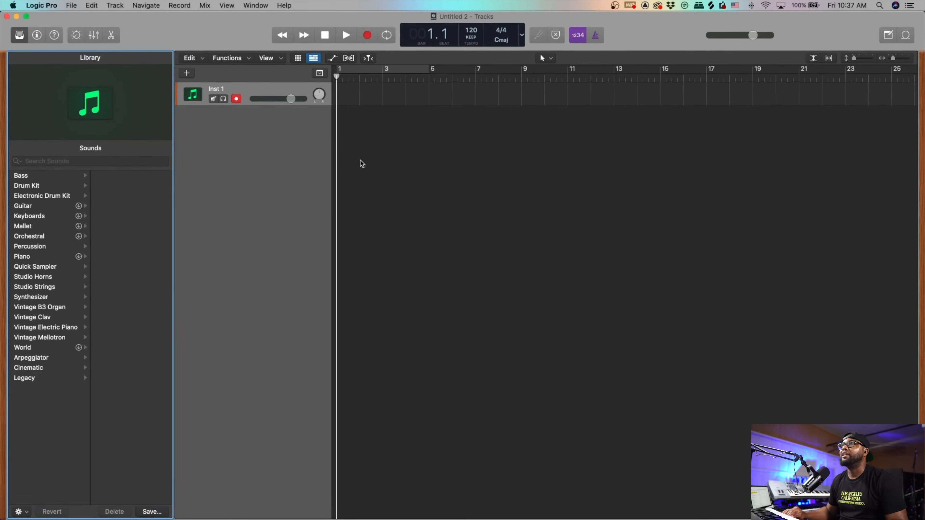
Step: Create one new audio track that takes Input 1 + 2 as its audio input and Output 1 + 2 as its output
{"action": "left_click", "coordinate": [188, 75]}
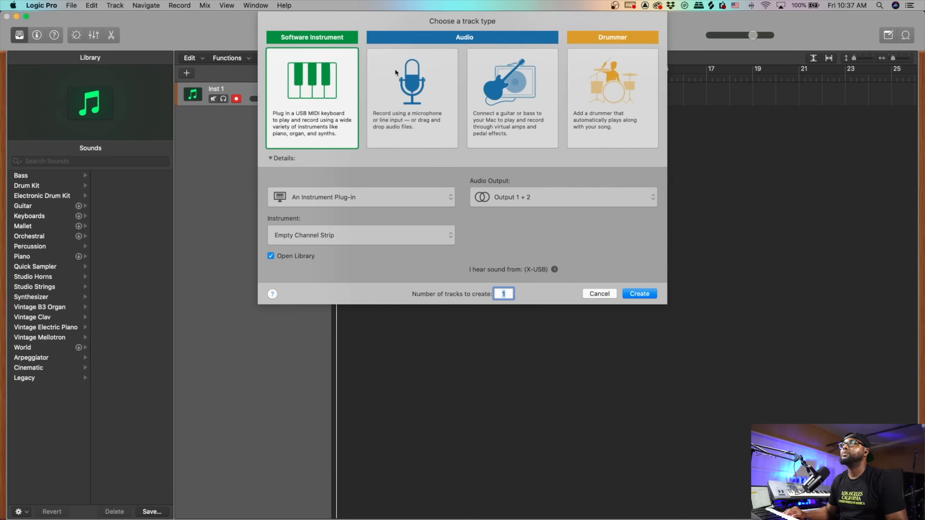
{"action": "left_click", "coordinate": [416, 81]}
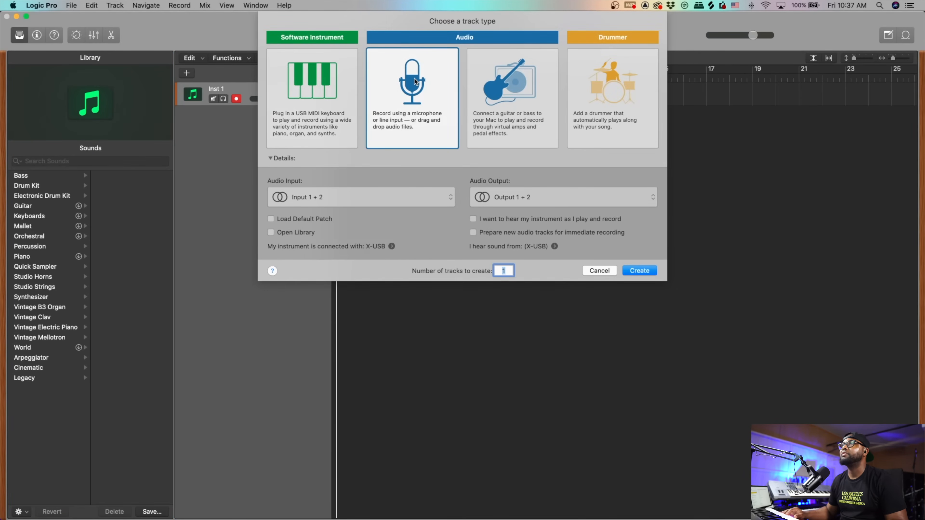
{"action": "left_click", "coordinate": [345, 198]}
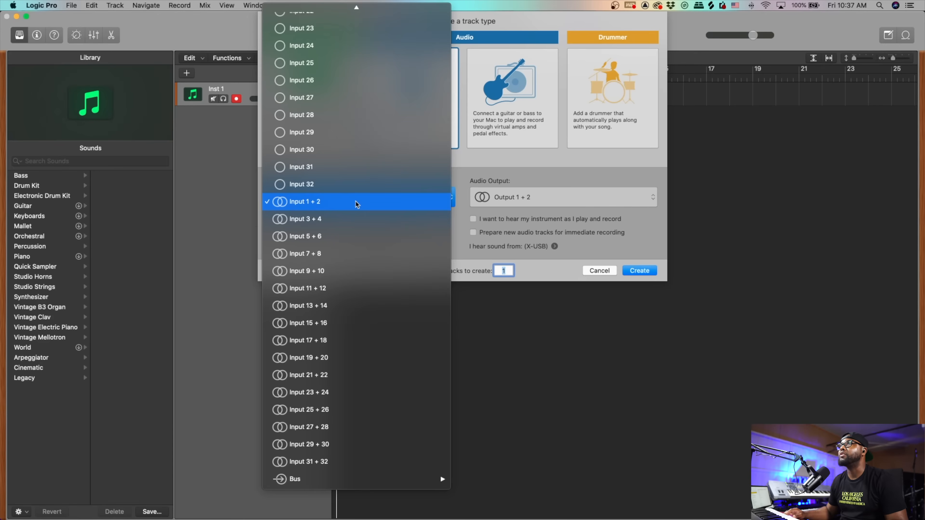
{"action": "scroll", "coordinate": [357, 204], "scroll_direction": "up", "scroll_amount": 10}
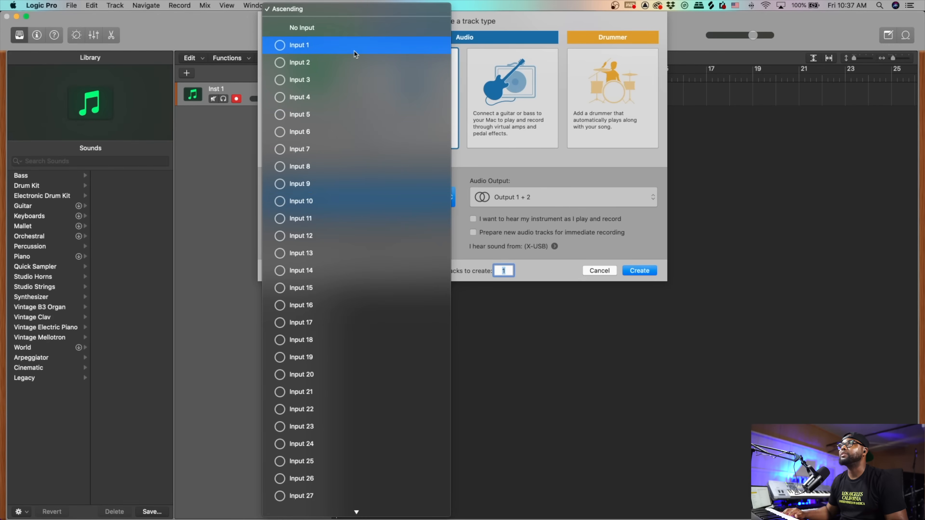
{"action": "scroll", "coordinate": [347, 161], "scroll_direction": "down", "scroll_amount": 5}
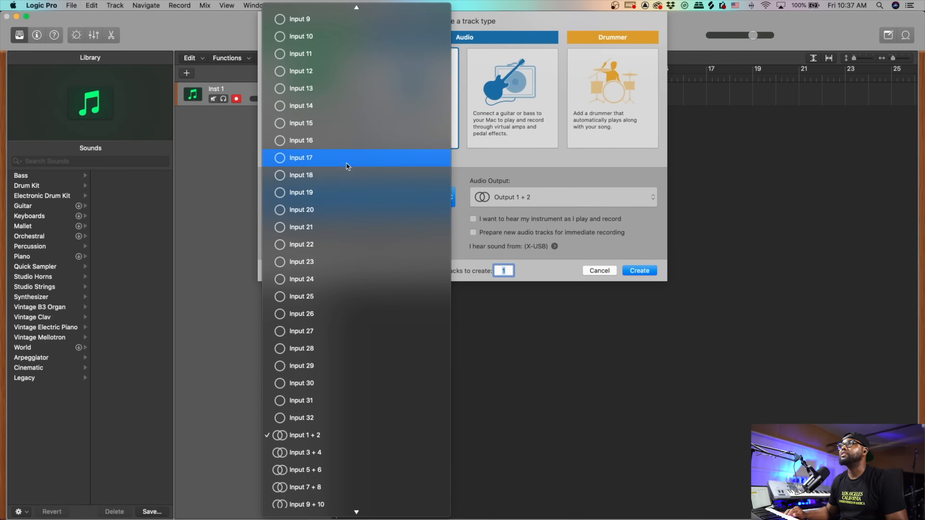
{"action": "scroll", "coordinate": [347, 218], "scroll_direction": "down", "scroll_amount": 3}
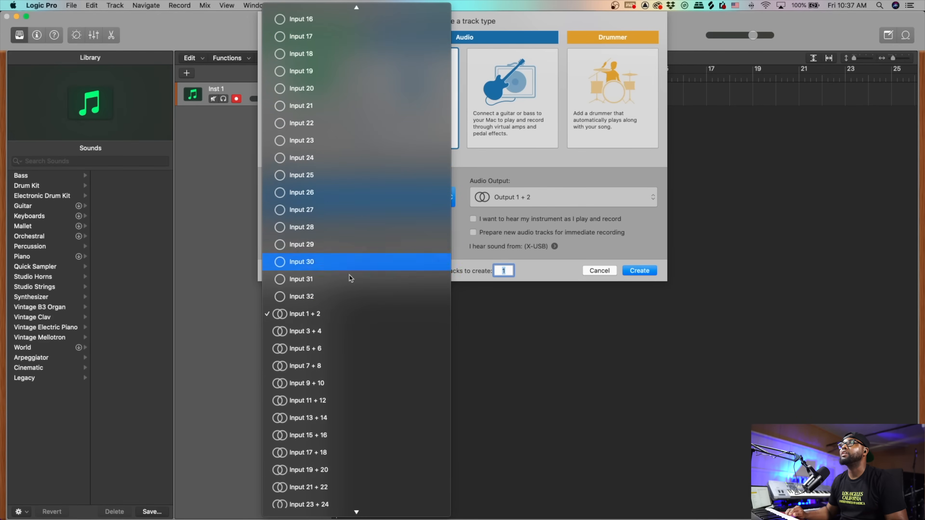
{"action": "left_click", "coordinate": [461, 309]}
{"action": "left_click", "coordinate": [630, 270]}
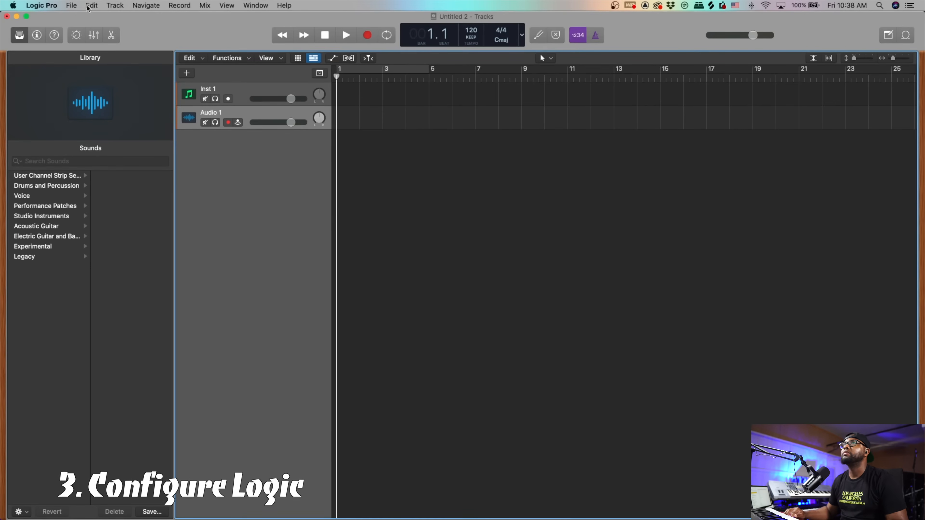
Step: Enable Show Advanced Tools with all additional options in the preferences, and close the preferences window
{"action": "left_click", "coordinate": [42, 5]}
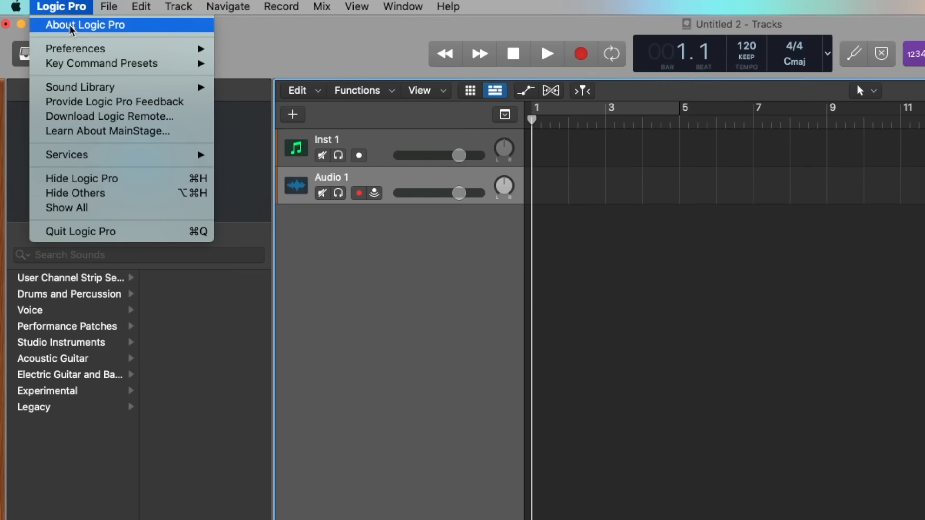
{"action": "mouse_move", "coordinate": [56, 34]}
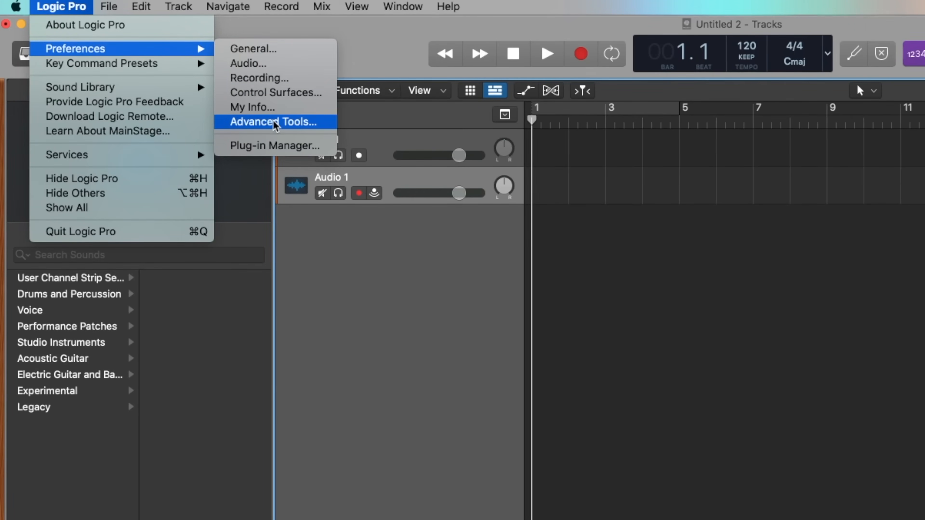
{"action": "left_click", "coordinate": [274, 122]}
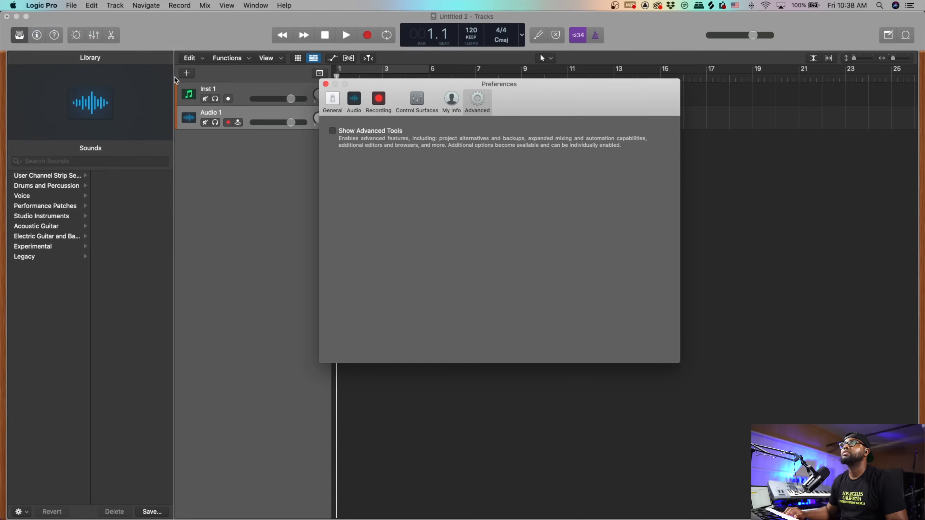
{"action": "left_click", "coordinate": [333, 131]}
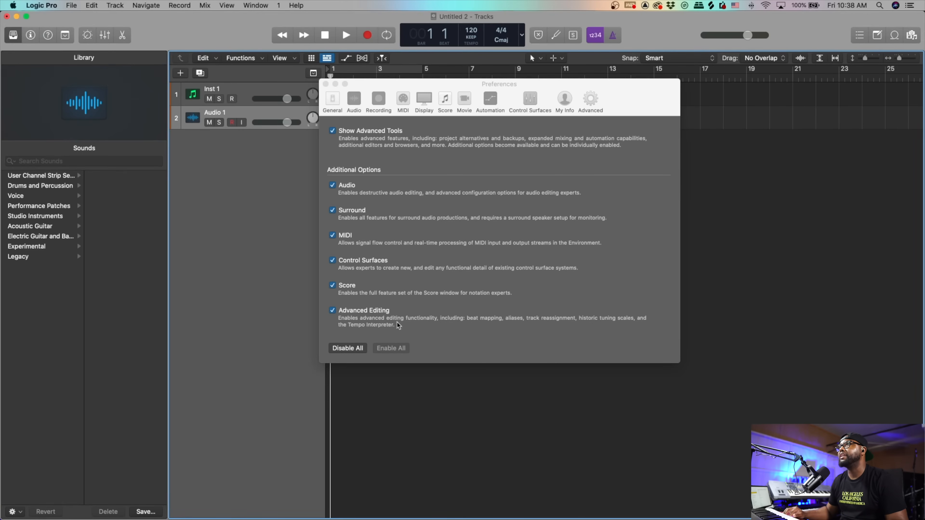
{"action": "left_click", "coordinate": [325, 85]}
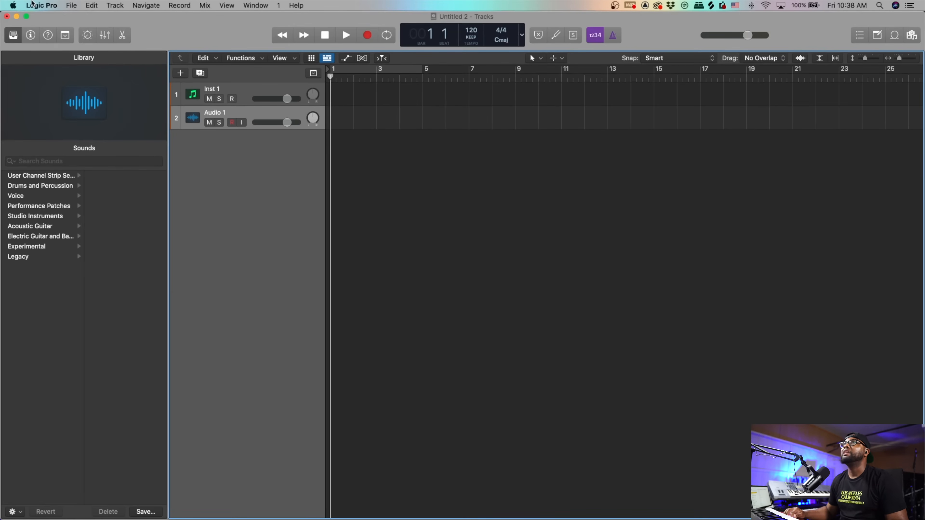
Step: Review the input and output device choices in the audio preferences, and close the preferences window
{"action": "left_click", "coordinate": [42, 6]}
{"action": "mouse_move", "coordinate": [52, 36]}
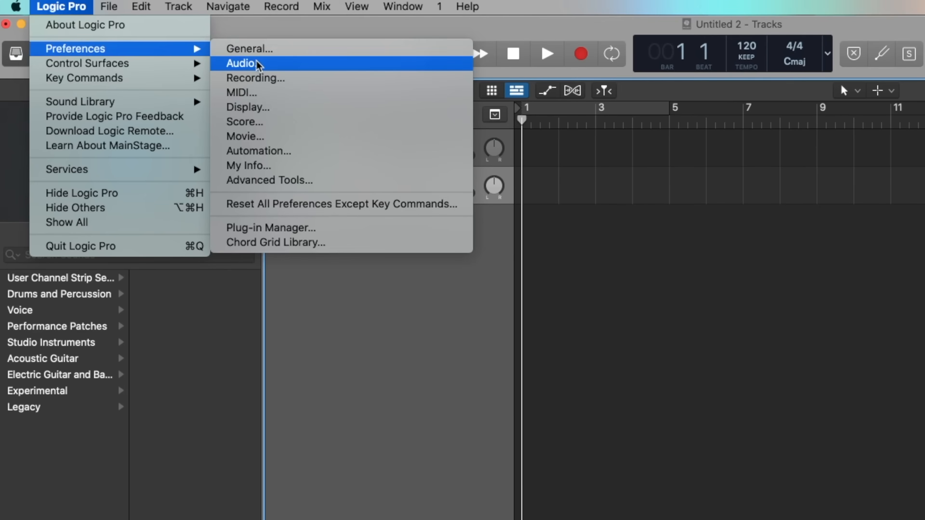
{"action": "left_click", "coordinate": [243, 63]}
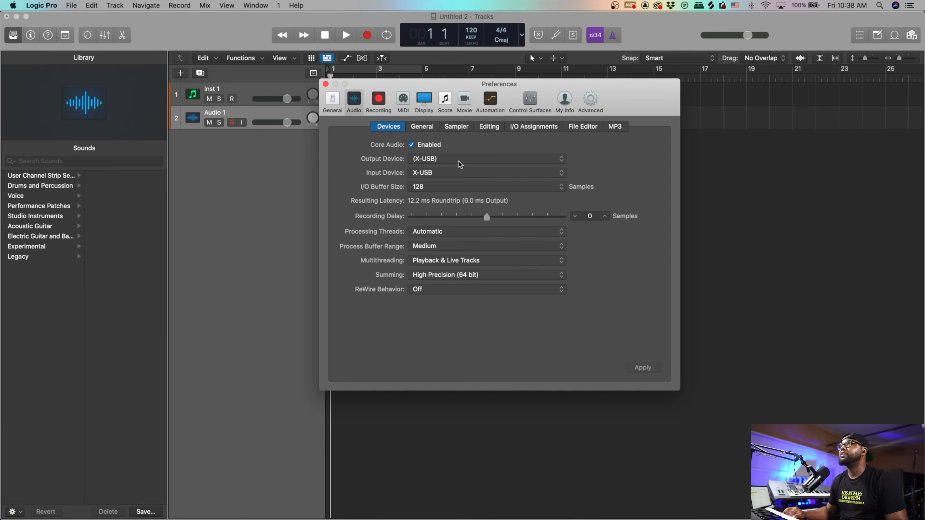
{"action": "left_click", "coordinate": [475, 174]}
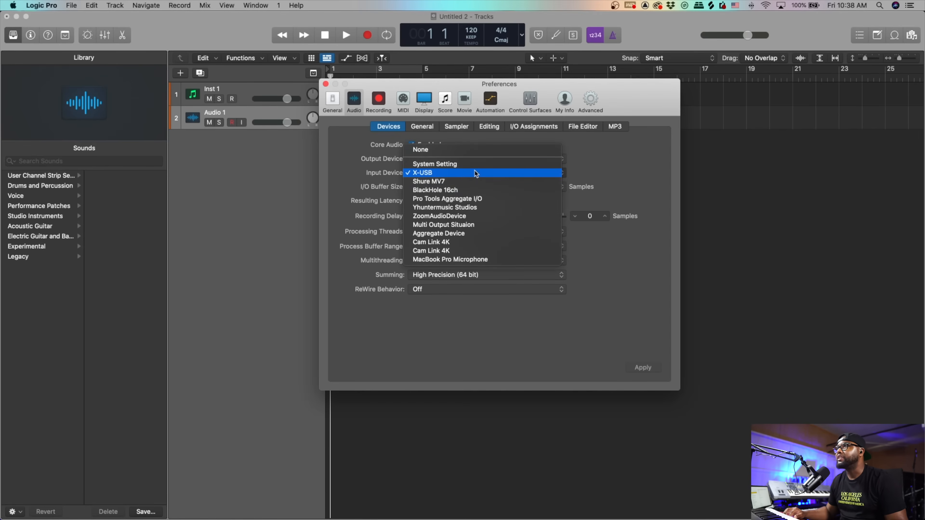
{"action": "left_click", "coordinate": [625, 157]}
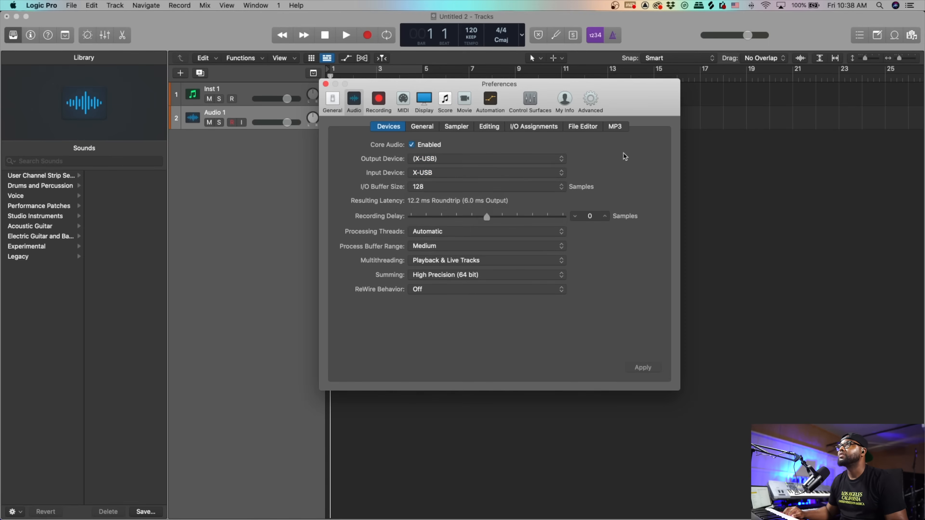
{"action": "left_click", "coordinate": [480, 164]}
{"action": "left_click", "coordinate": [582, 168]}
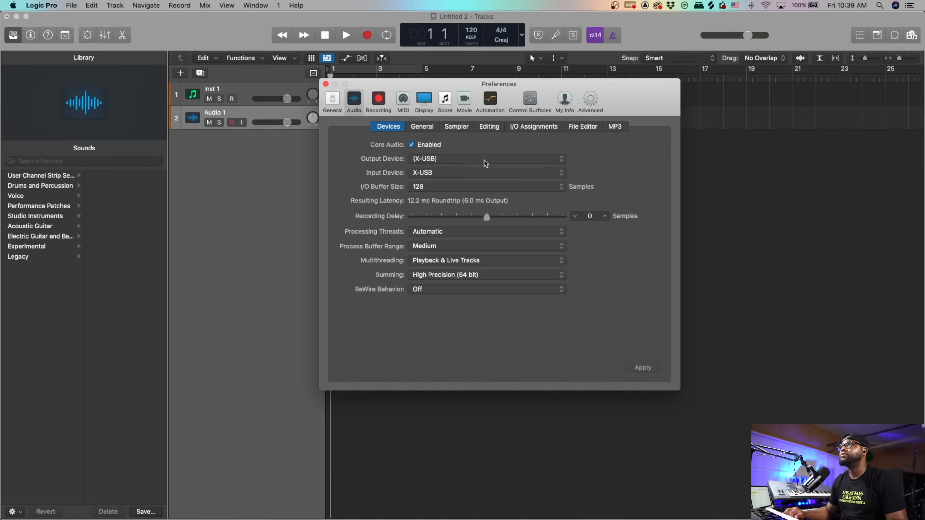
{"action": "key", "text": "super+w"}
Step: Select the Inst 1 track, show the inspector and collapse its track parameters to reveal the full channel strip
{"action": "left_click", "coordinate": [254, 94]}
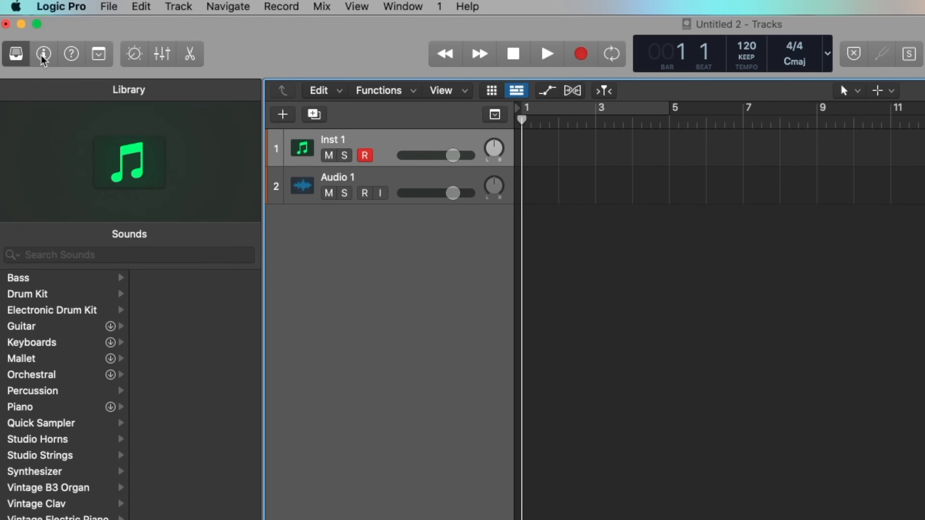
{"action": "left_click", "coordinate": [43, 55]}
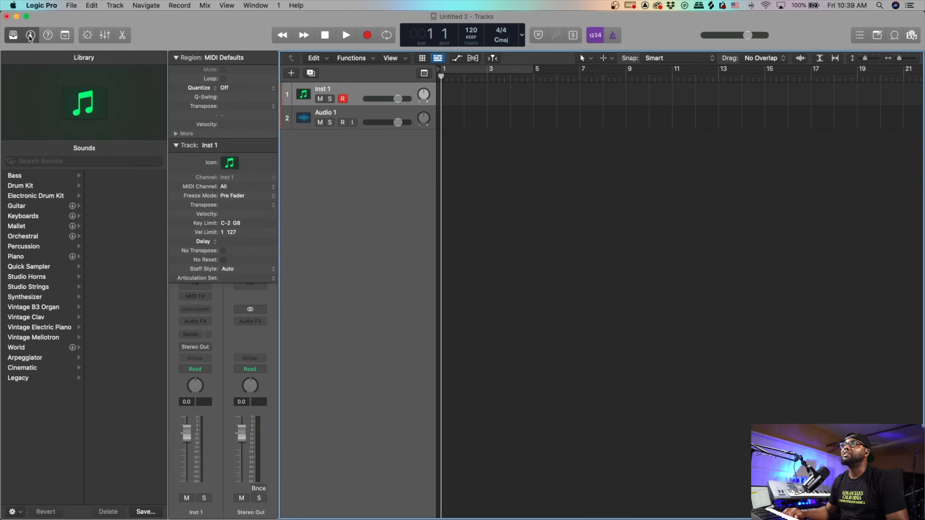
{"action": "left_click", "coordinate": [177, 146]}
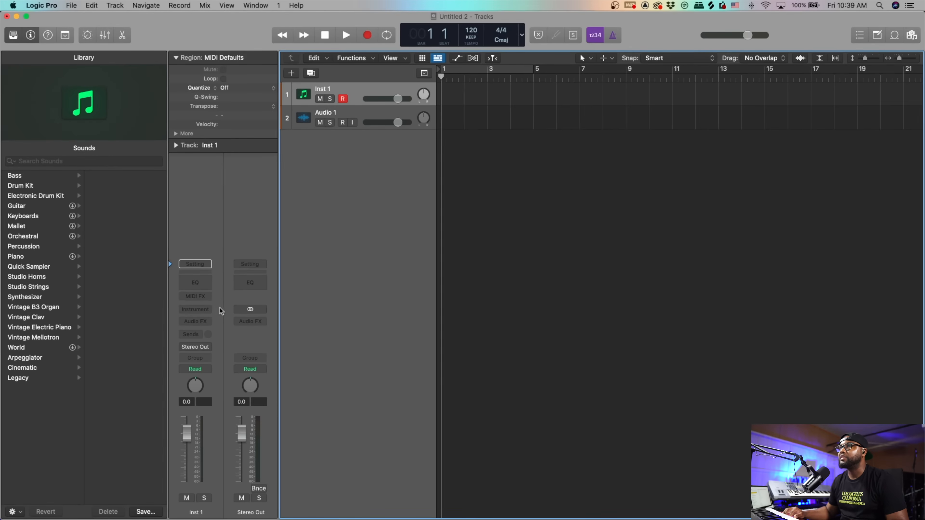
Step: Load the stereo version of Ultrabeat (Drum Machine) as the instrument on the Inst 1 channel strip
{"action": "left_click", "coordinate": [201, 312]}
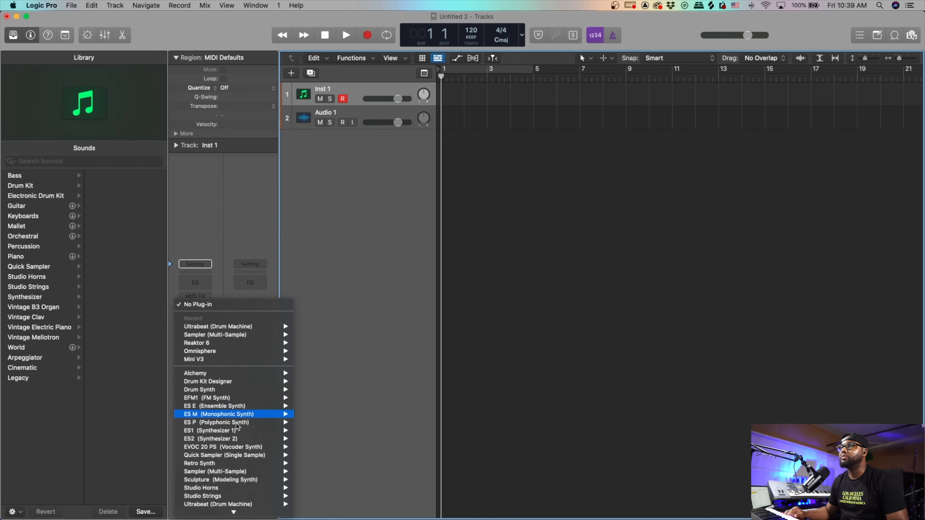
{"action": "scroll", "coordinate": [237, 424], "scroll_direction": "down", "scroll_amount": 3}
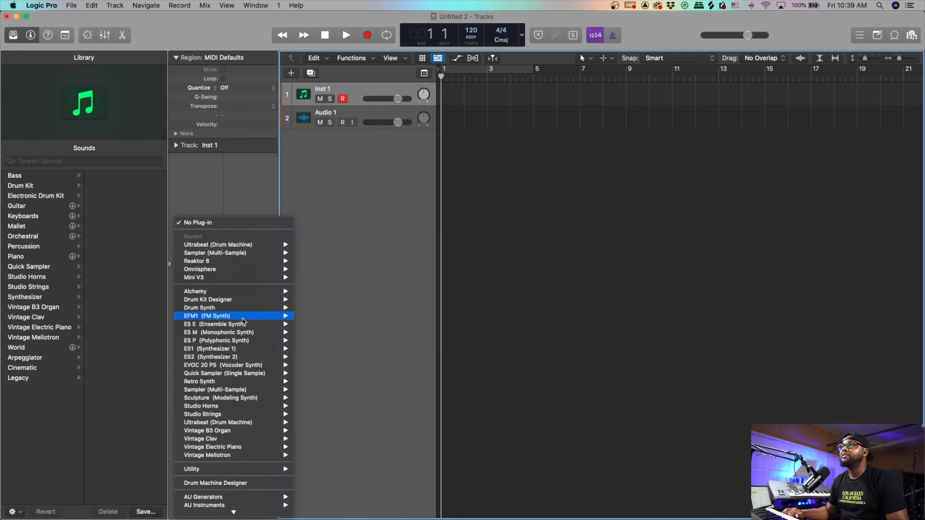
{"action": "mouse_move", "coordinate": [254, 426]}
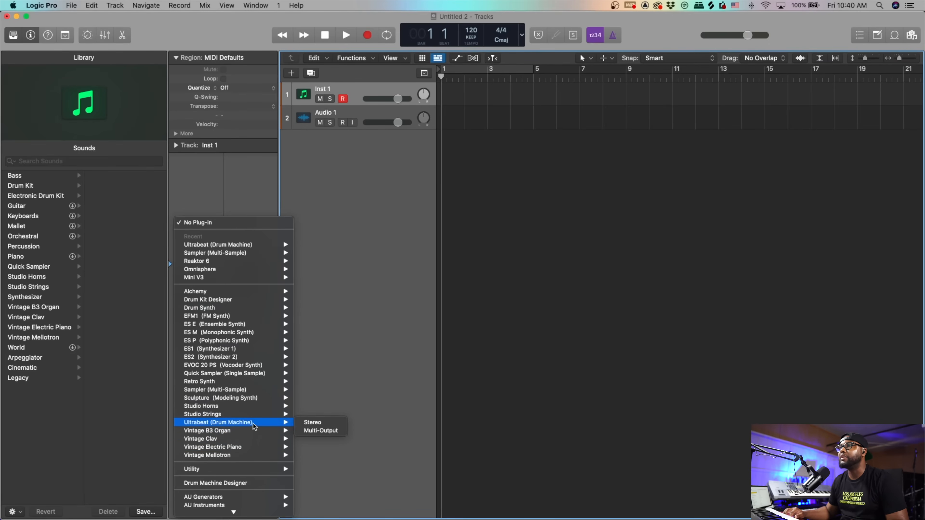
{"action": "left_click", "coordinate": [307, 426]}
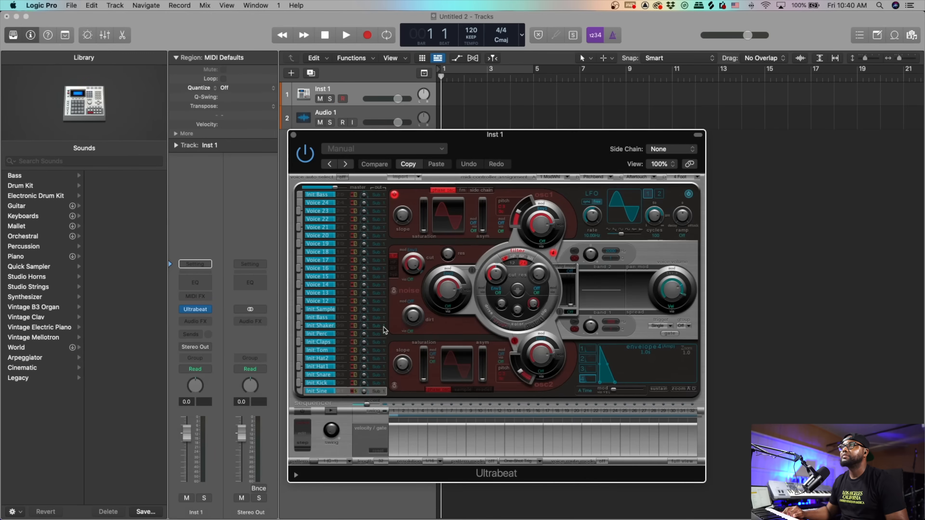
Step: Load the Hip Hop Kit from Ultrabeat's drum kits, lower the channel's volume fader to -2.0 dB and close the plug-in window
{"action": "left_click", "coordinate": [389, 149]}
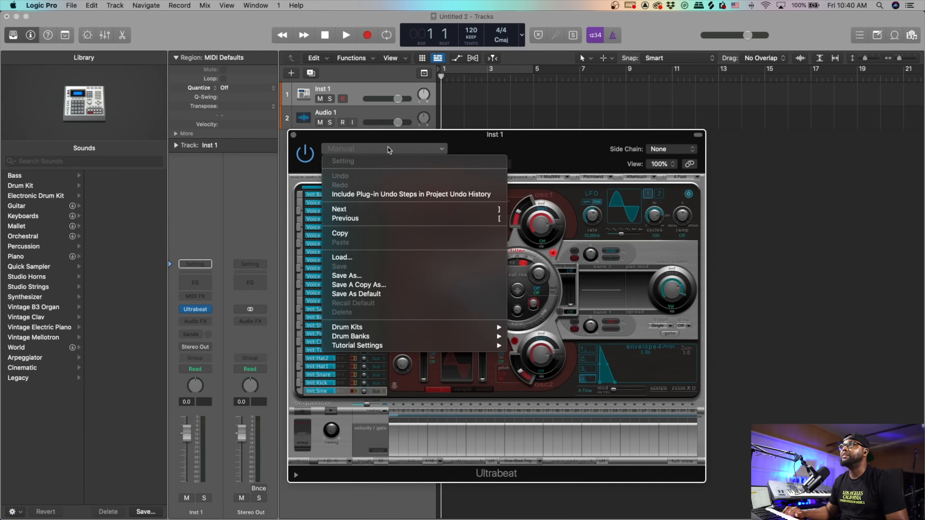
{"action": "mouse_move", "coordinate": [407, 328]}
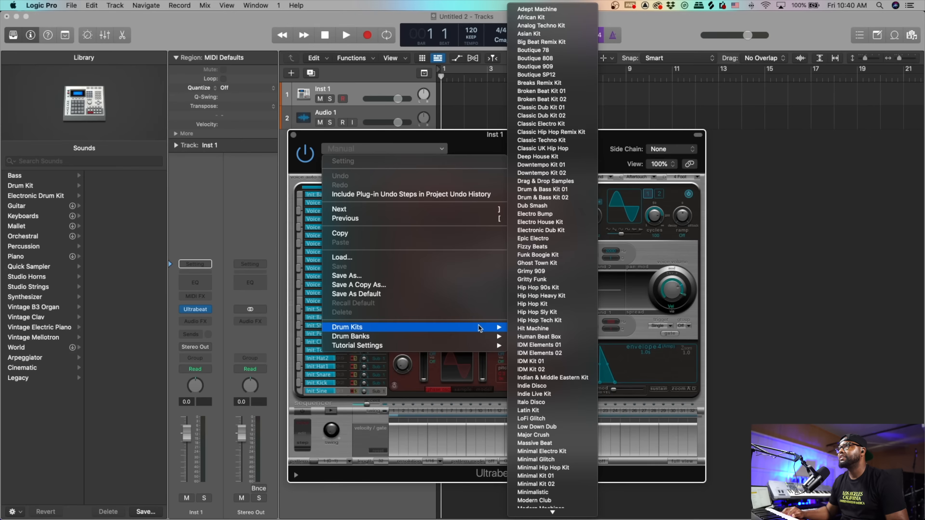
{"action": "left_click", "coordinate": [559, 305]}
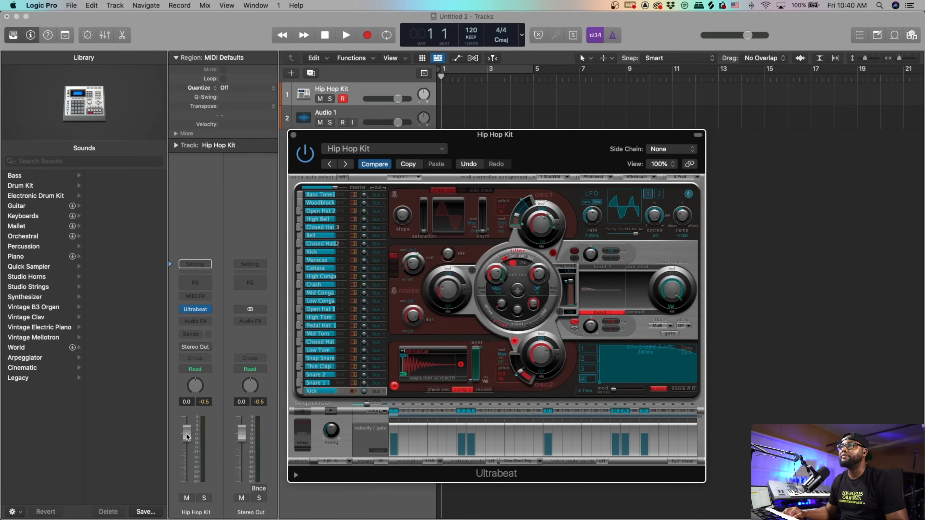
{"action": "left_click_drag", "start_coordinate": [186, 437], "coordinate": [188, 446]}
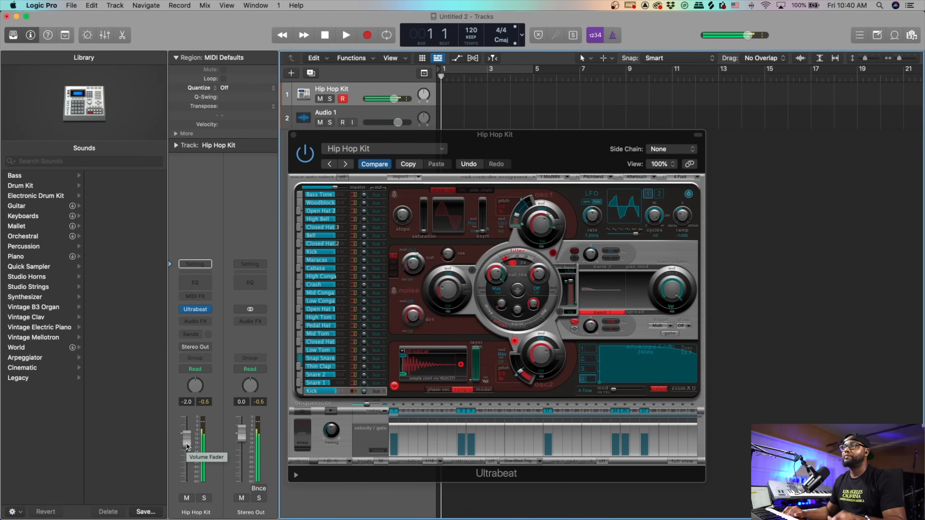
{"action": "left_click", "coordinate": [294, 134]}
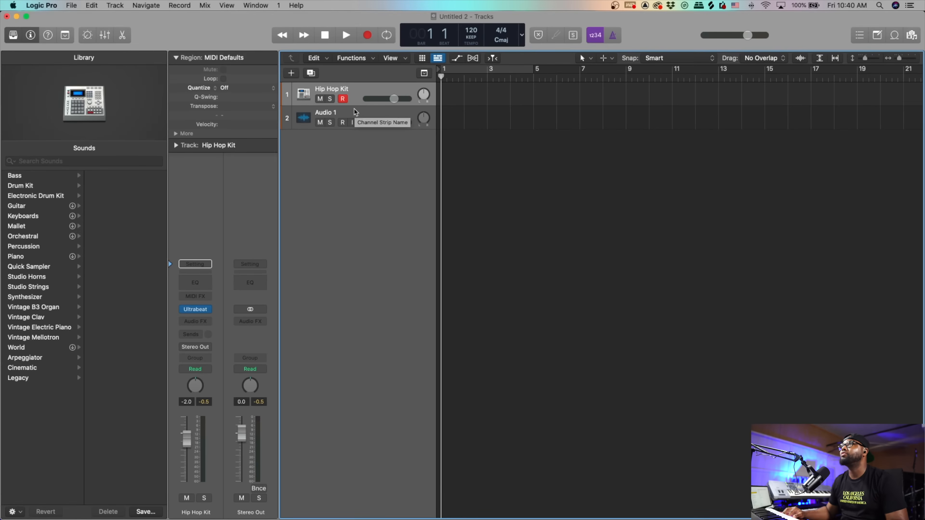
Step: Select the Audio 1 track and test its incoming signal by turning input monitoring on and off again
{"action": "left_click", "coordinate": [361, 114]}
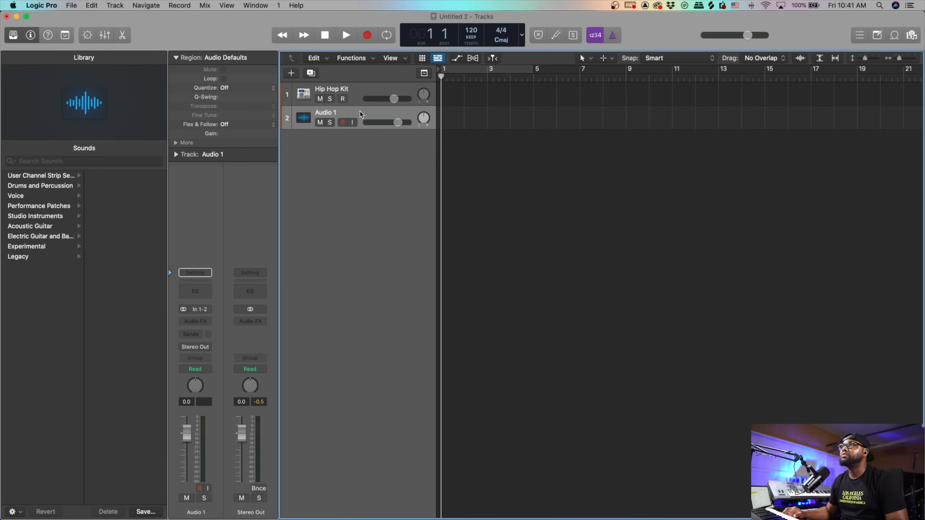
{"action": "left_click", "coordinate": [353, 122]}
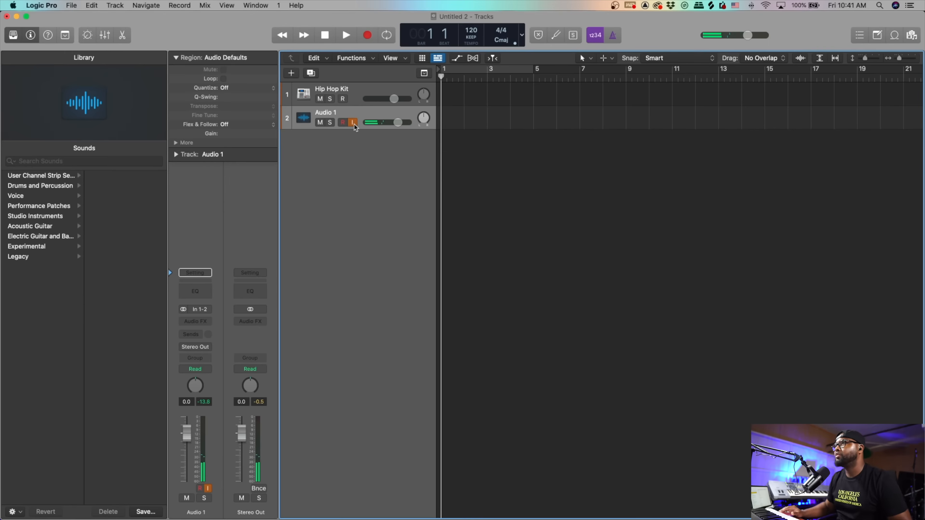
{"action": "left_click", "coordinate": [355, 124]}
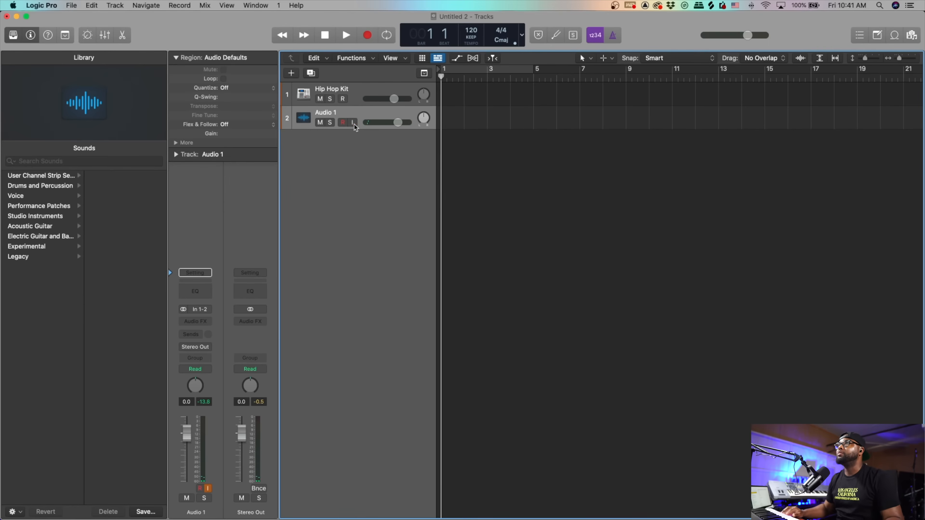
Step: Rename the Audio 1 track as Motif ES6
{"action": "double_click", "coordinate": [339, 113]}
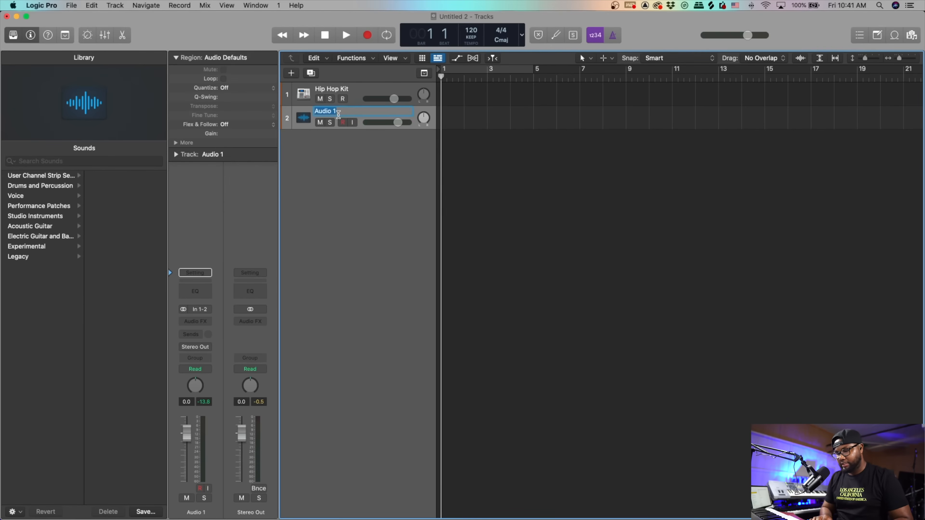
{"action": "type", "text": "Motif"}
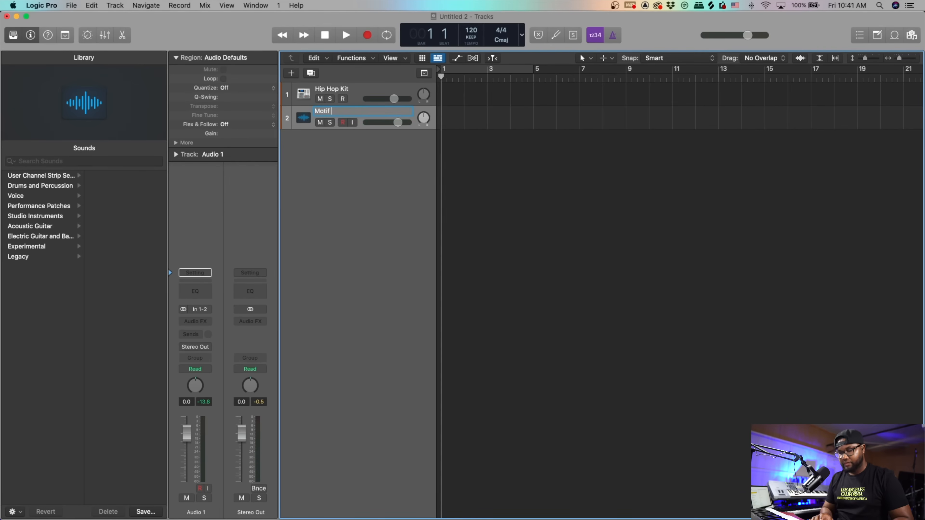
{"action": "type", "text": " ES6"}
{"action": "key", "text": "Return"}
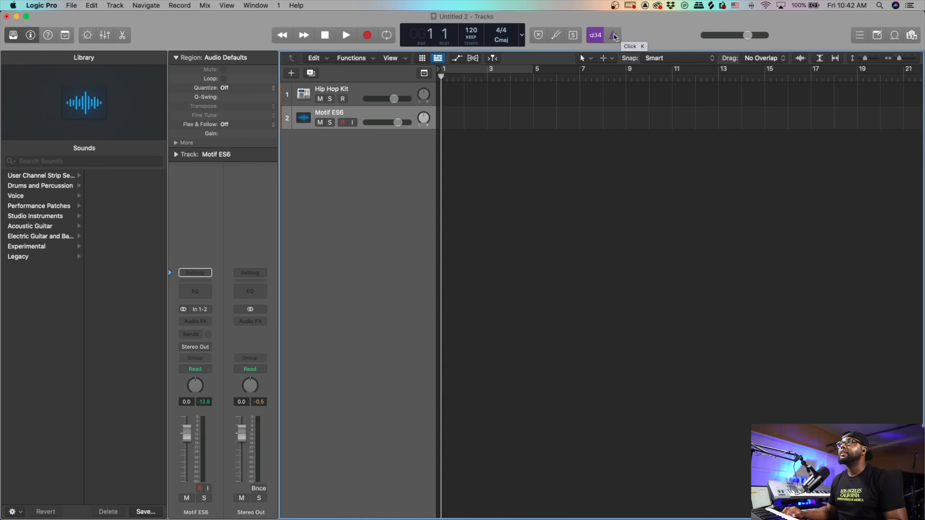
Step: Audition the project's playback first with the metronome click turned on and then with it turned off
{"action": "left_click", "coordinate": [721, 39]}
{"action": "key", "text": "space"}
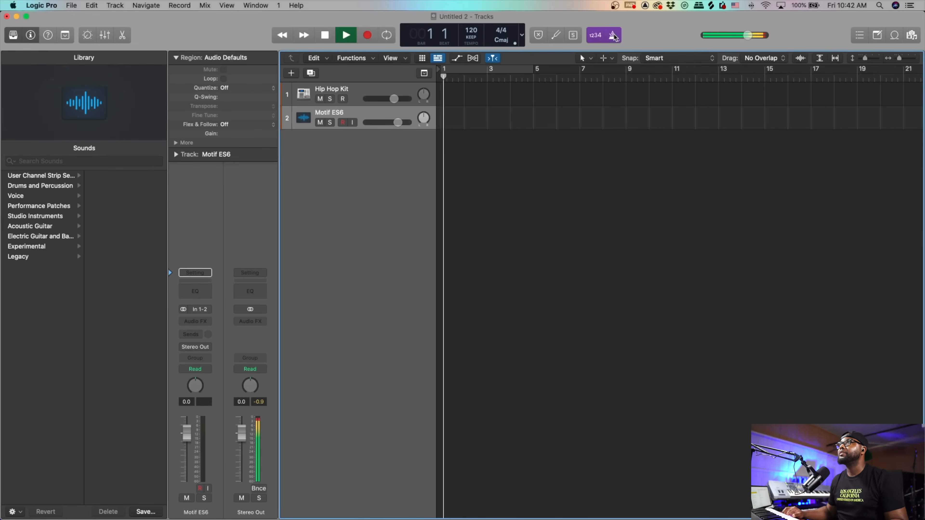
{"action": "key", "text": "space"}
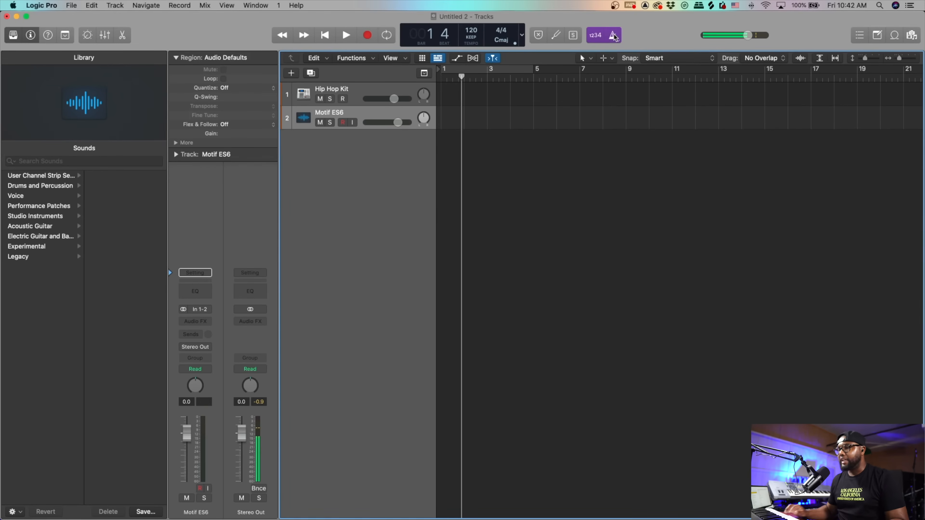
{"action": "left_click", "coordinate": [615, 37]}
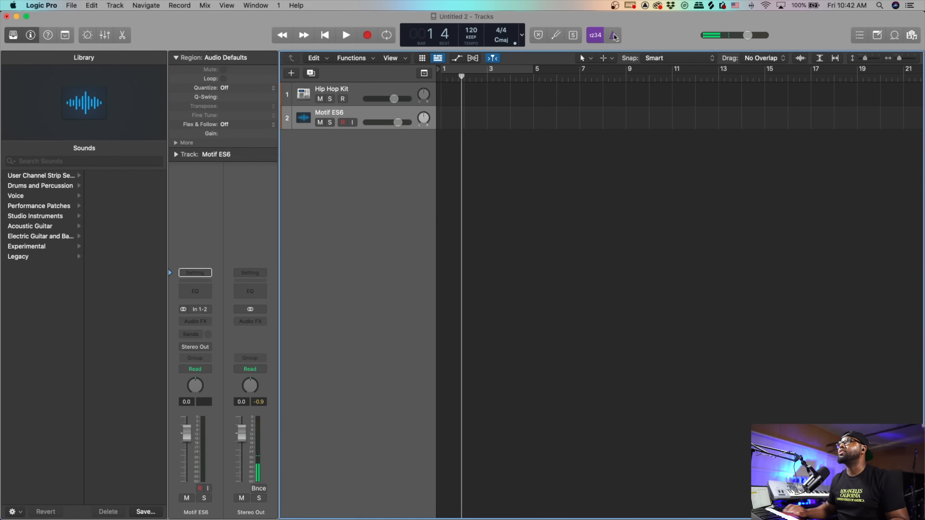
{"action": "key", "text": "space"}
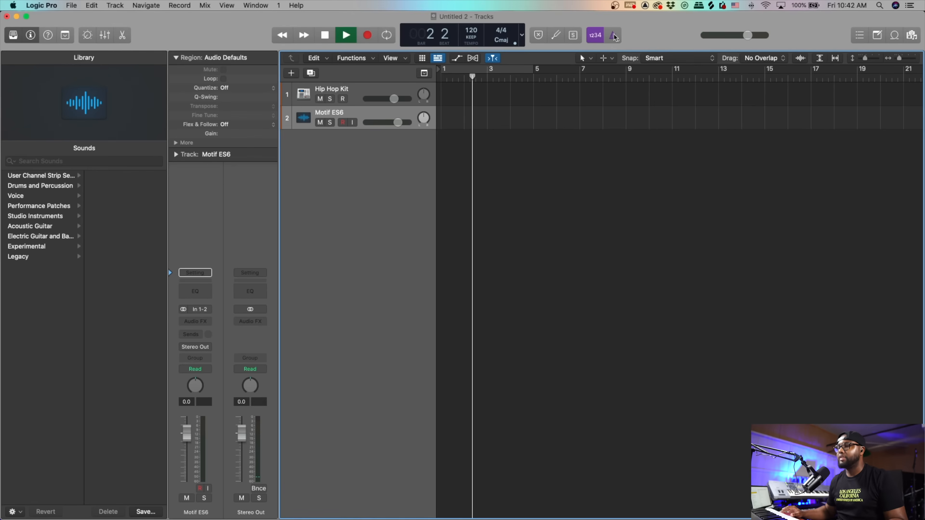
{"action": "key", "text": "space"}
Step: Turn the metronome click on, set the project tempo to 94, and preview it before returning the playhead to bar 1
{"action": "left_click", "coordinate": [614, 37]}
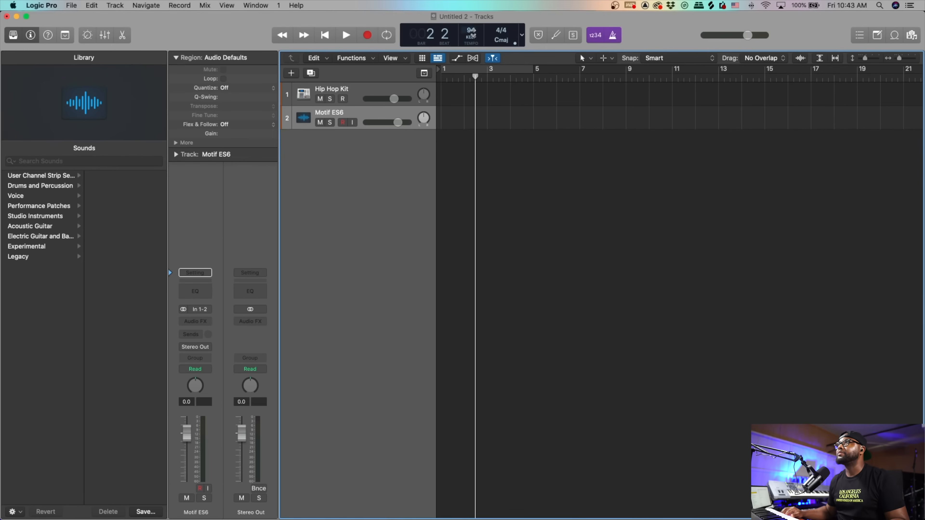
{"action": "key", "text": "space"}
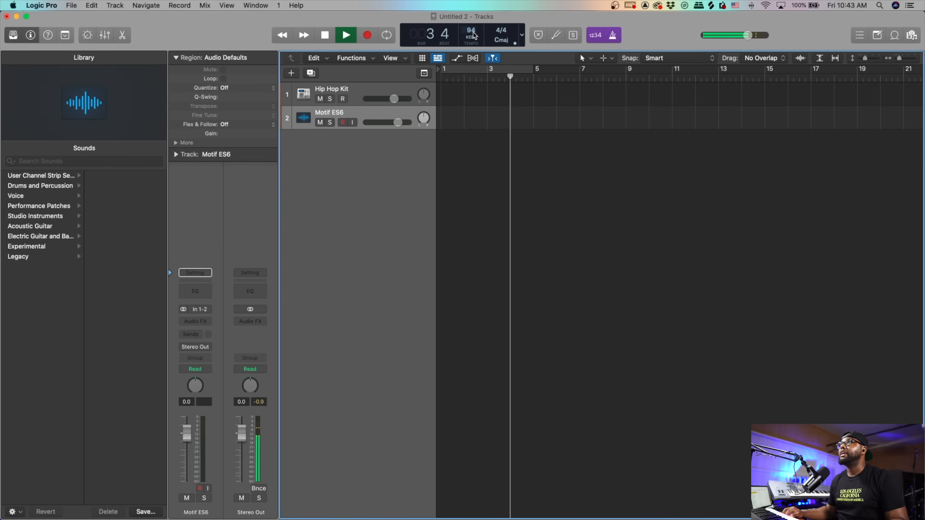
{"action": "key", "text": "space"}
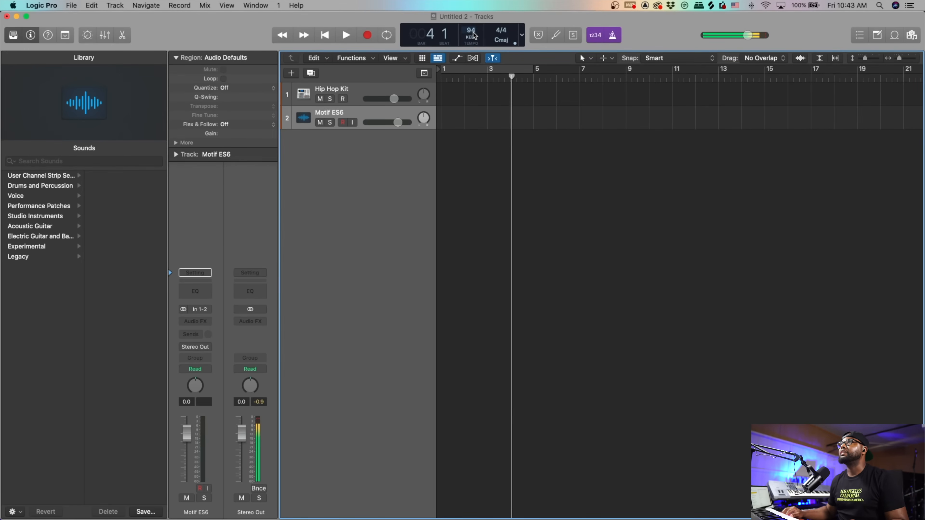
{"action": "left_click", "coordinate": [326, 36]}
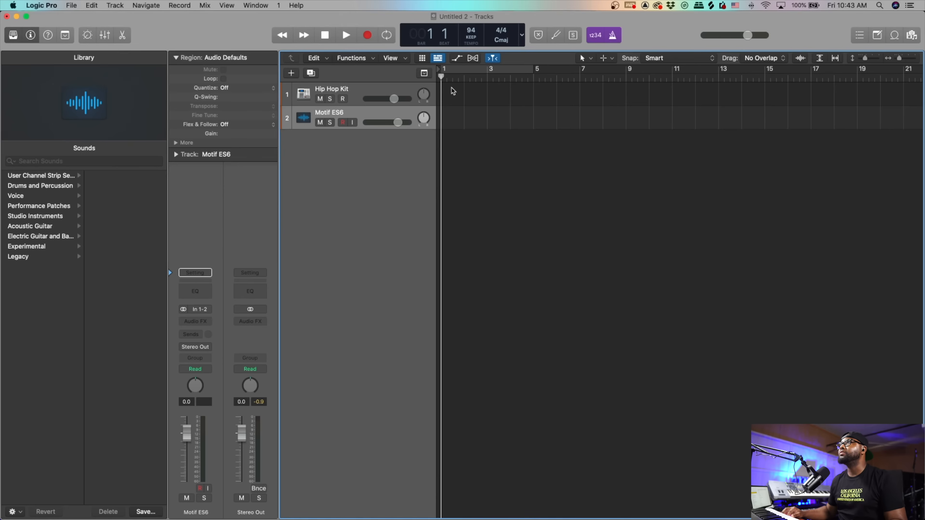
Step: Record-enable the Hip Hop Kit track and record a drum pattern over the first four bars
{"action": "left_click", "coordinate": [344, 99]}
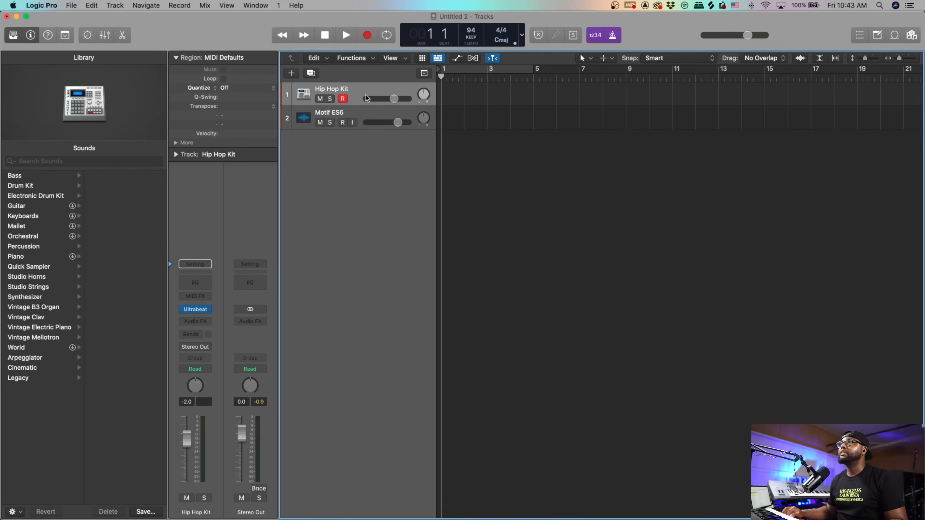
{"action": "left_click", "coordinate": [368, 35]}
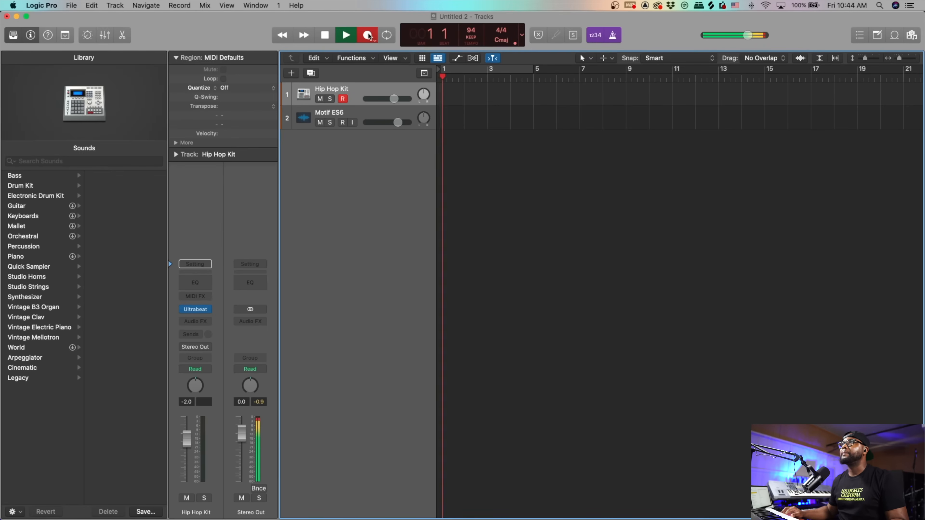
{"action": "key", "text": "space"}
{"action": "key", "text": "r"}
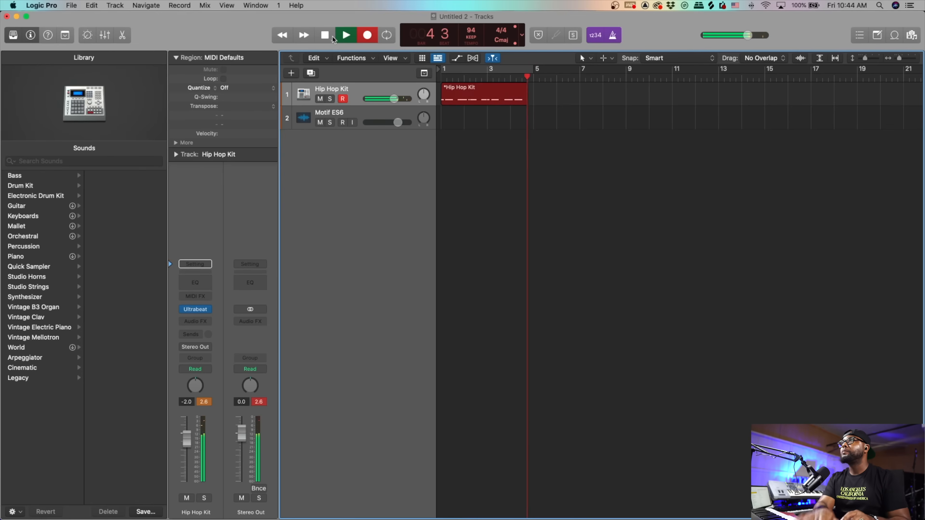
{"action": "left_click", "coordinate": [333, 37]}
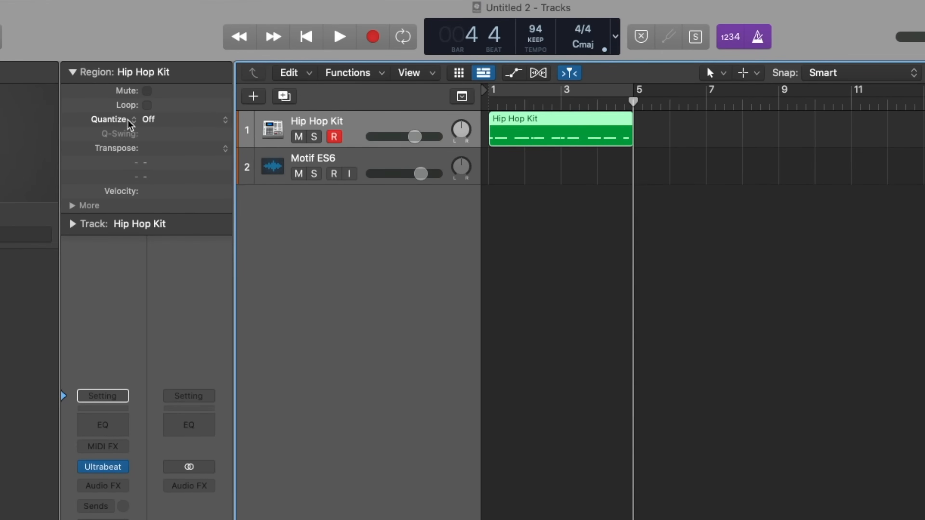
Step: Quantize the recorded Hip Hop Kit region to 1/16 Note and play it back from the beginning
{"action": "left_click", "coordinate": [166, 122]}
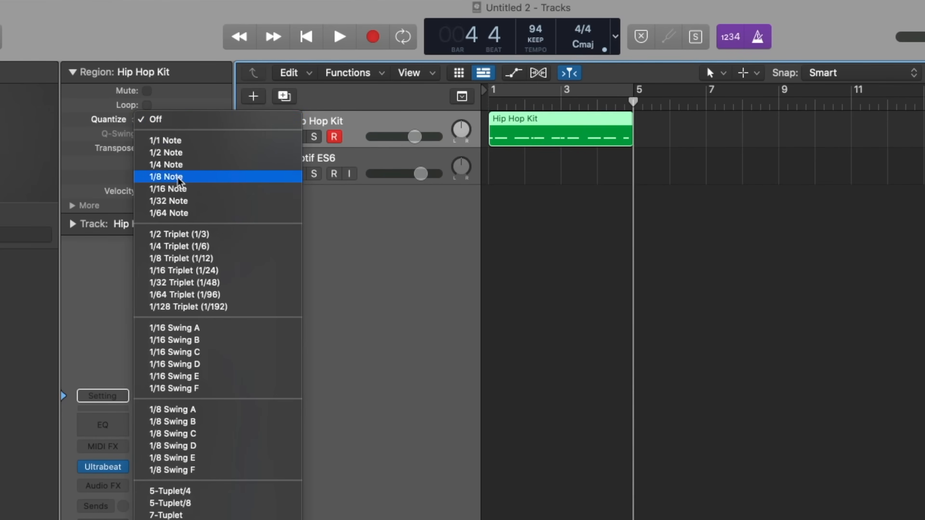
{"action": "left_click", "coordinate": [180, 191]}
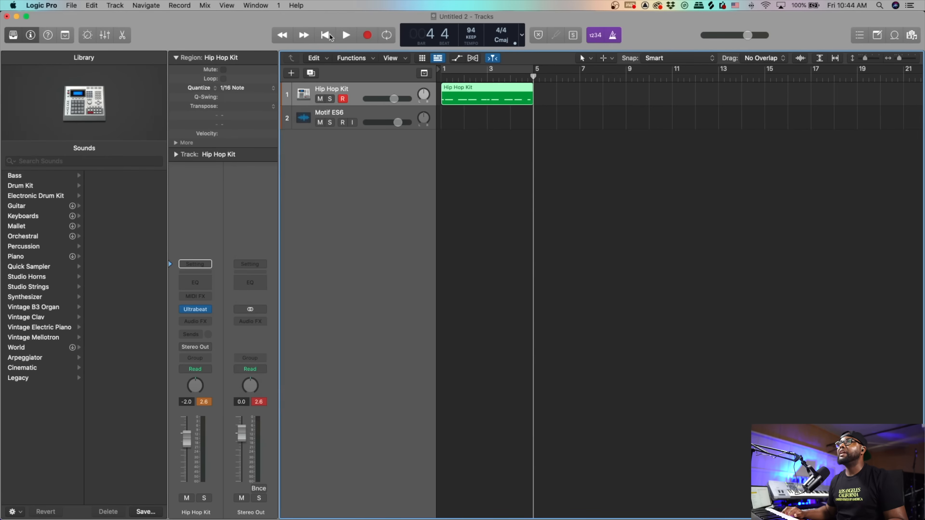
{"action": "left_click", "coordinate": [325, 35]}
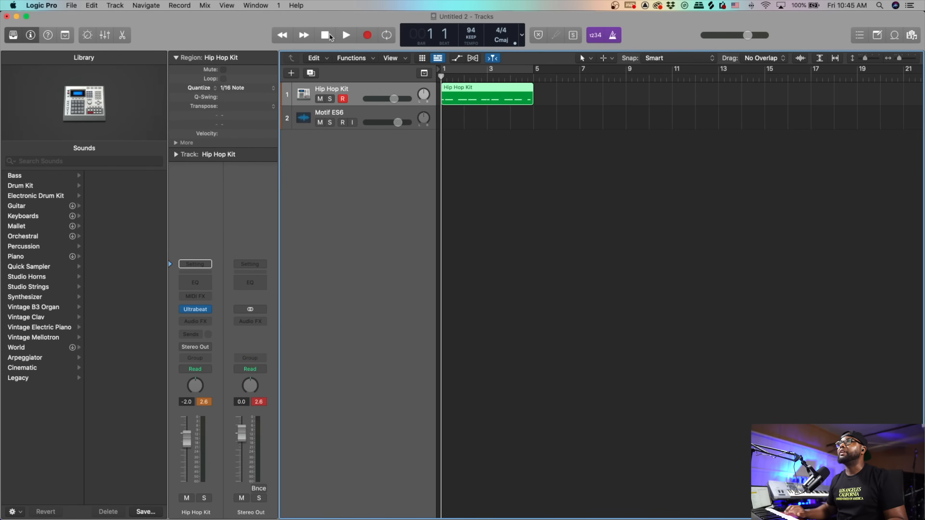
{"action": "key", "text": "space"}
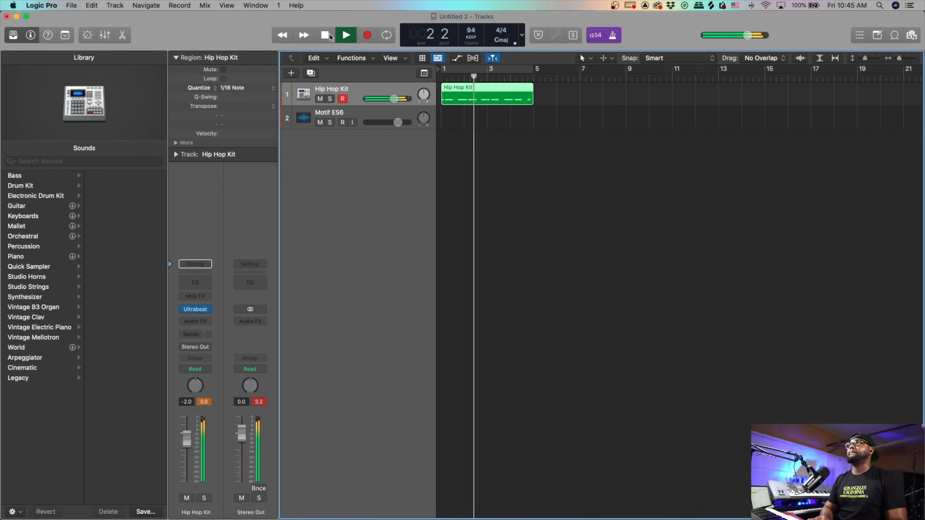
{"action": "left_click", "coordinate": [325, 35]}
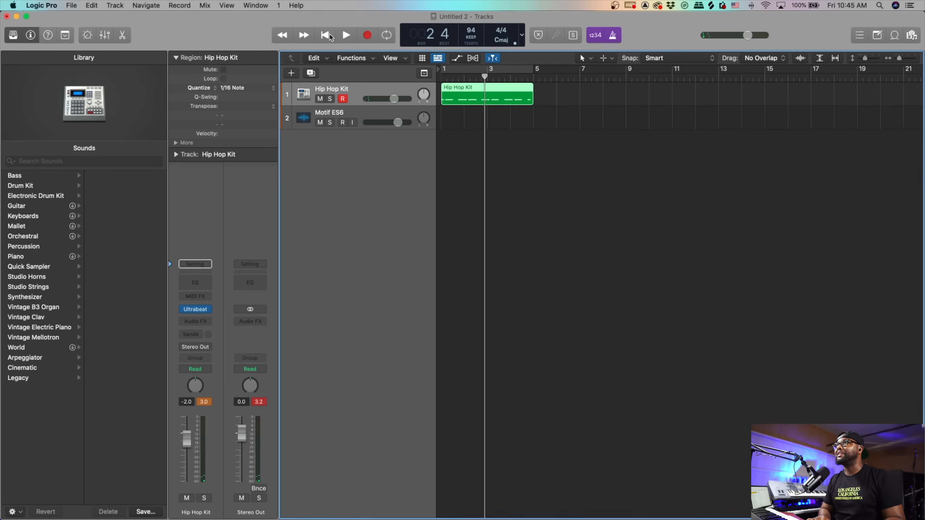
Step: Turn off the metronome click and enable a cycle range from bar 1 to bar 5
{"action": "key", "text": "k"}
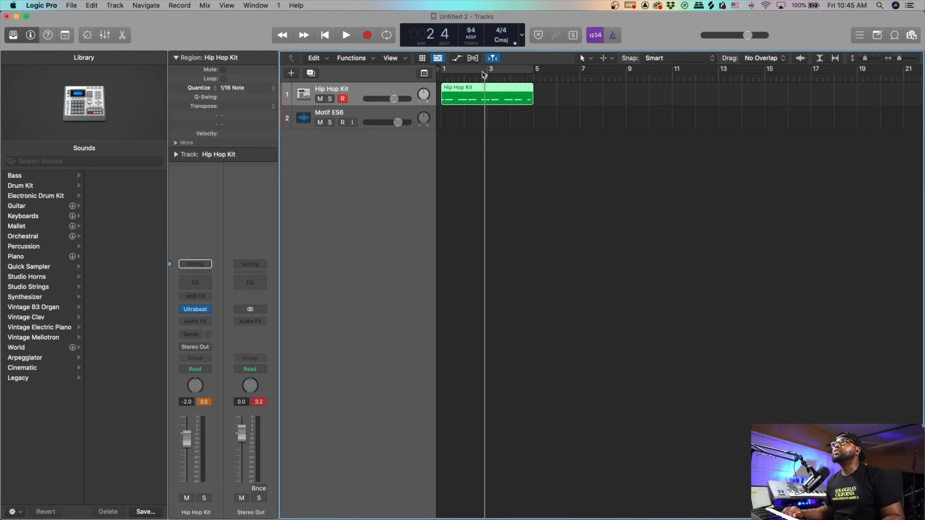
{"action": "left_click", "coordinate": [484, 74]}
{"action": "left_click", "coordinate": [486, 73]}
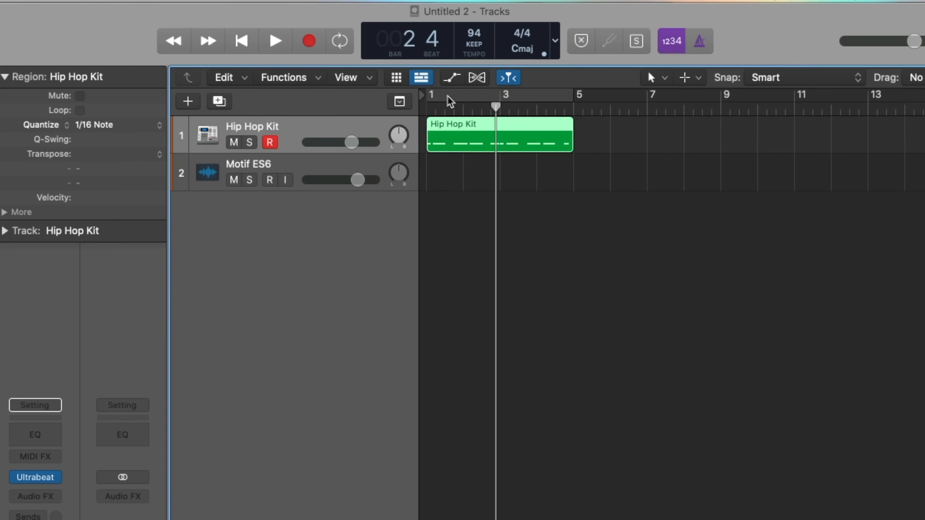
{"action": "left_click", "coordinate": [492, 97]}
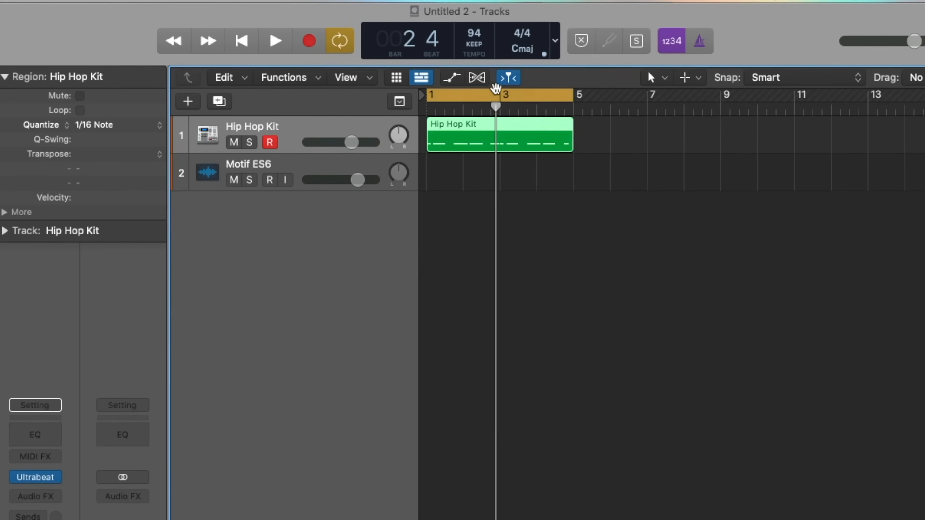
Step: Switch the control bar's LCD display to the Custom layout
{"action": "left_click", "coordinate": [557, 43]}
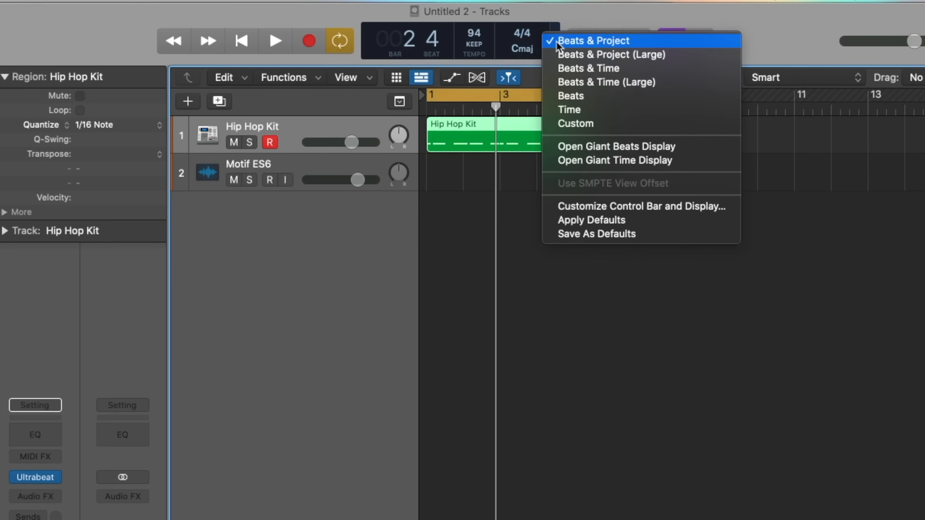
{"action": "left_click", "coordinate": [589, 130]}
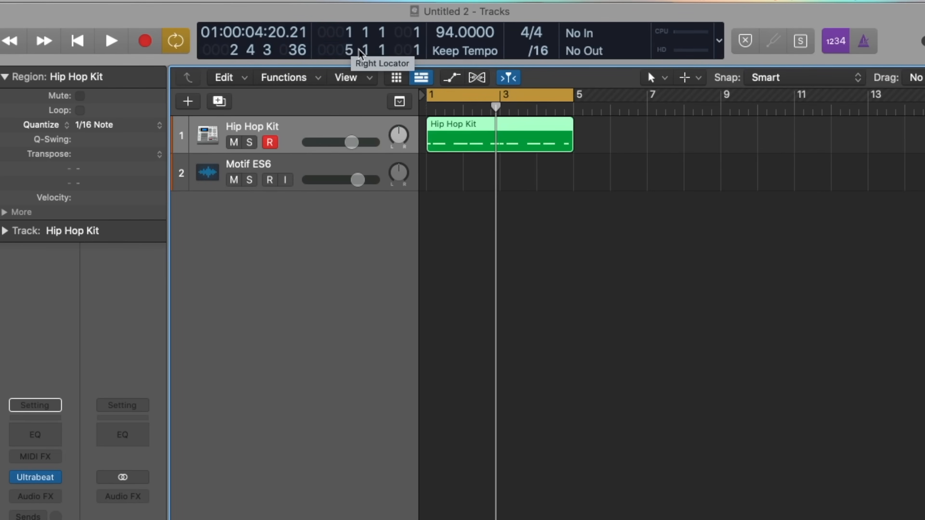
Step: Play back the cycled Hip Hop Kit region, stop playback, and turn the cycle range off
{"action": "key", "text": "space"}
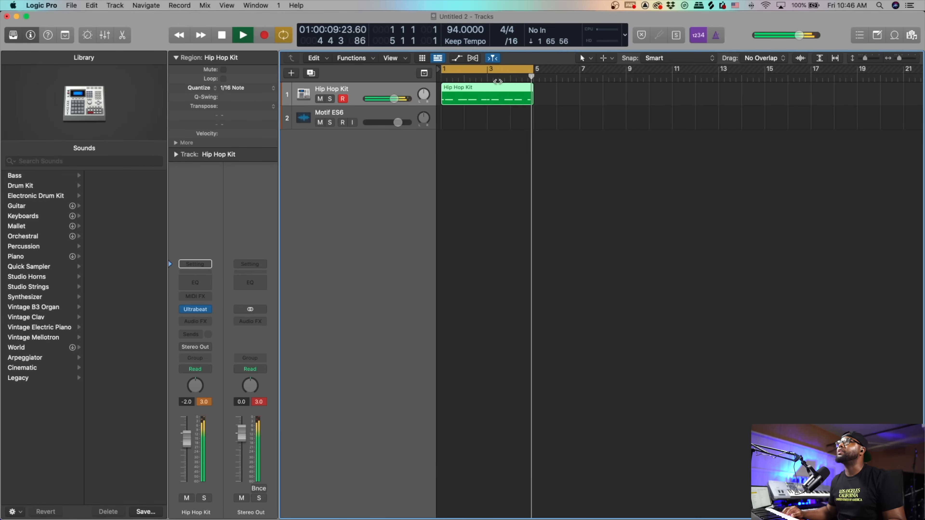
{"action": "key", "text": "space"}
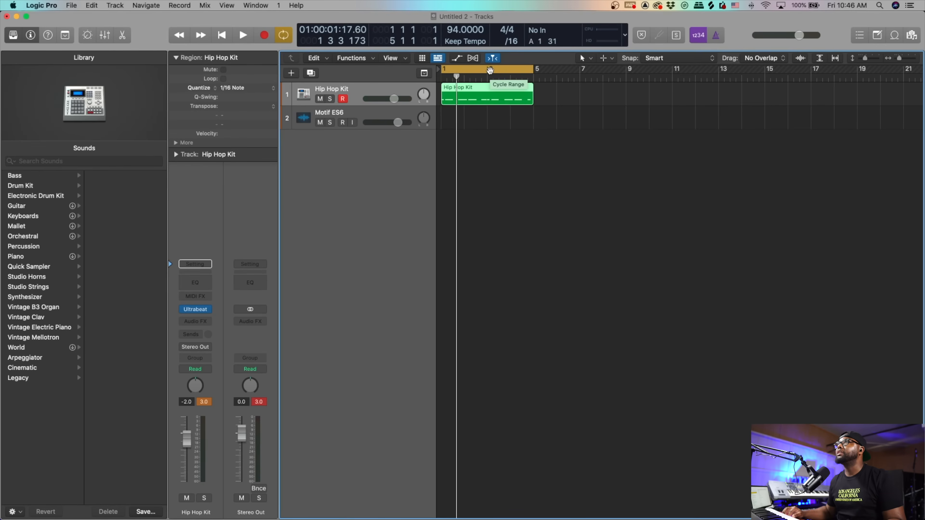
{"action": "left_click", "coordinate": [490, 70]}
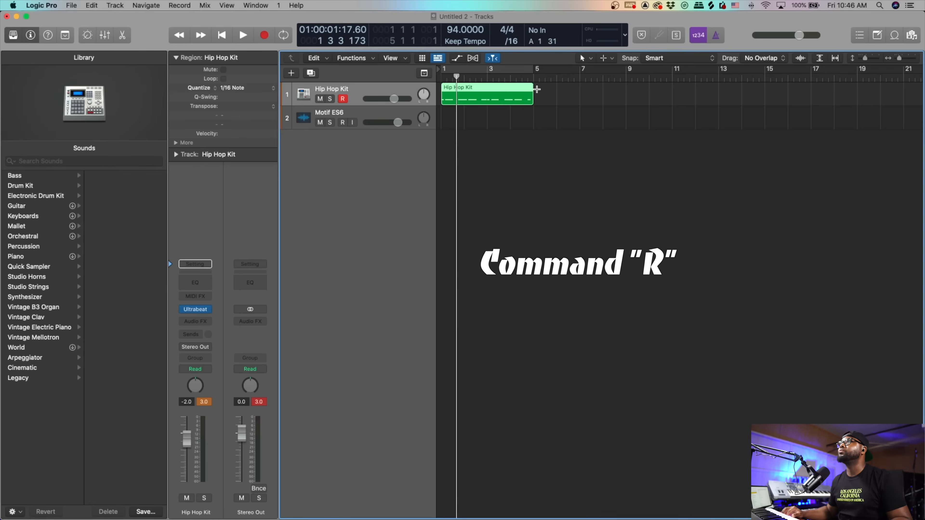
Step: Repeat the Hip Hop Kit region three times in a row, starting at bar 5
{"action": "key", "text": "super+r"}
{"action": "key", "text": "super+r"}
{"action": "key", "text": "super+r"}
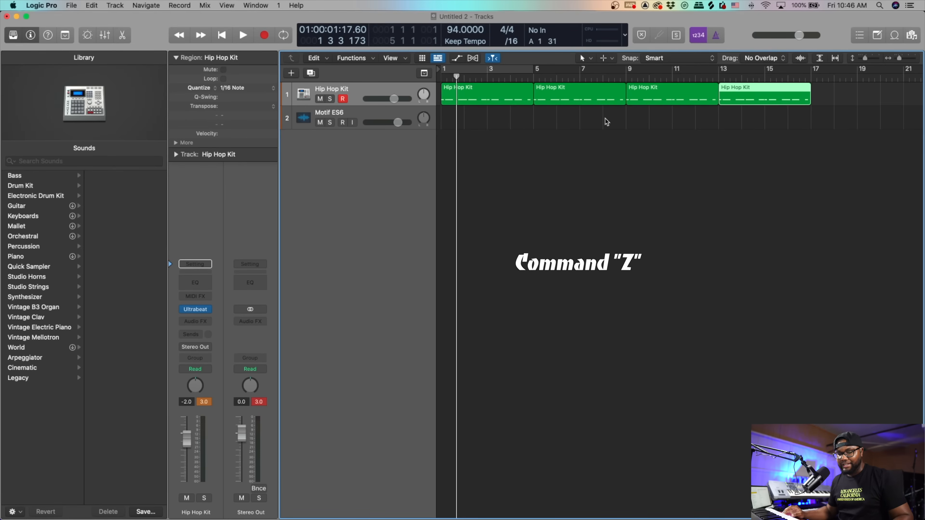
Step: Undo the three region repeats so only the original Hip Hop Kit region is left
{"action": "key", "text": "cmd+z"}
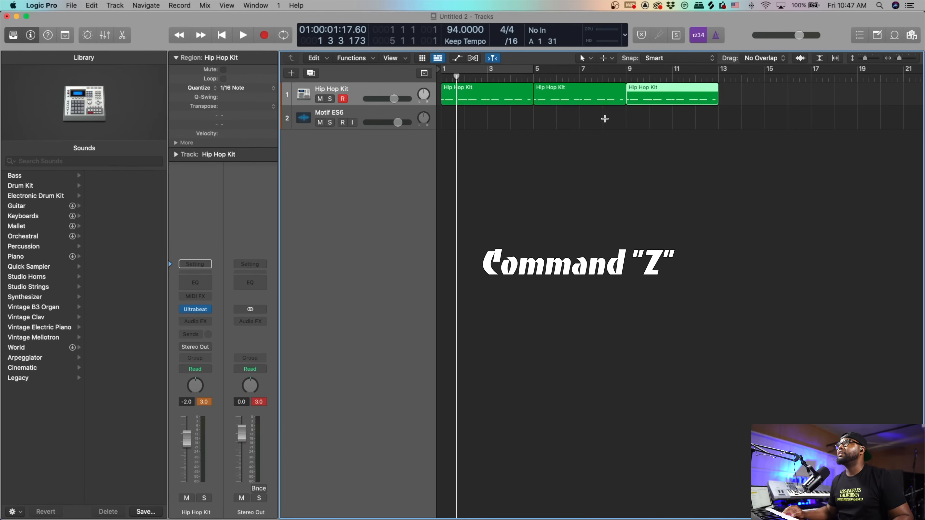
{"action": "key", "text": "super+z"}
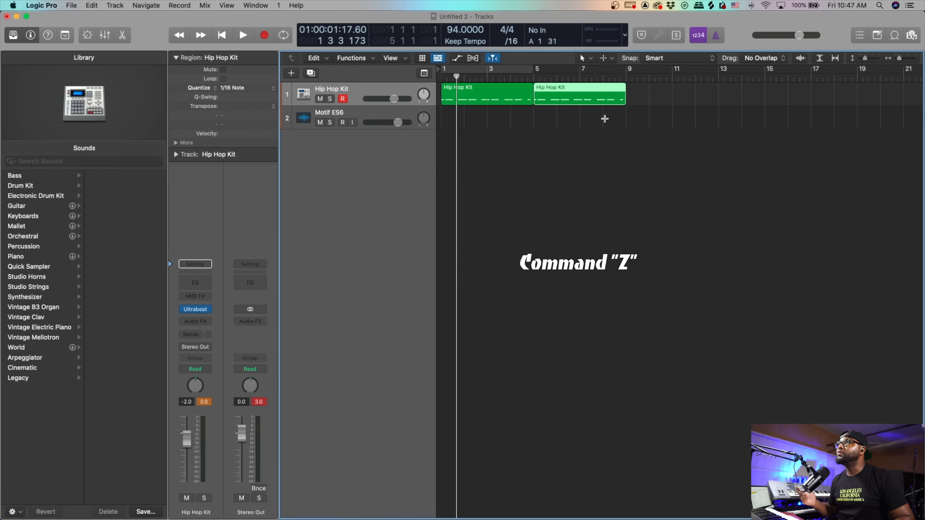
{"action": "key", "text": "super+z"}
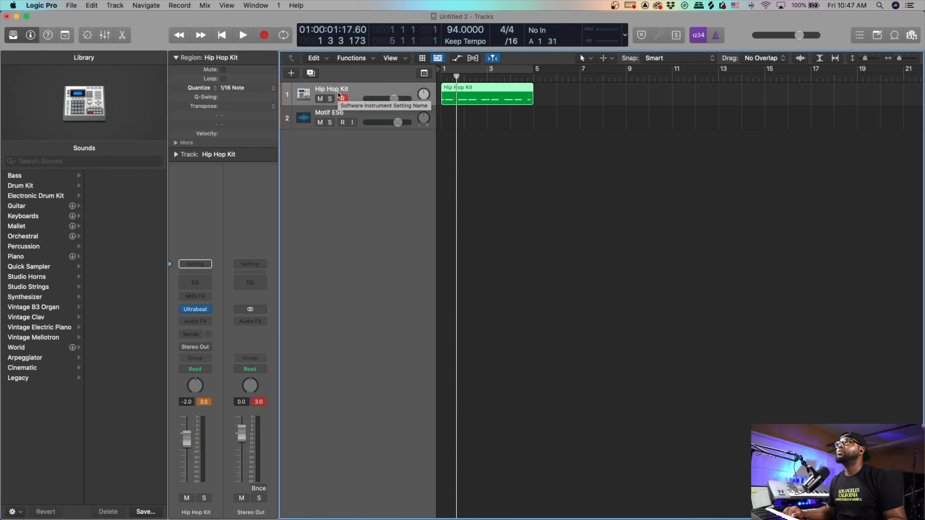
Step: Create one new Software Instrument track with Default Patch as the instrument and Output 1 + 2 as the audio output
{"action": "left_click", "coordinate": [292, 74]}
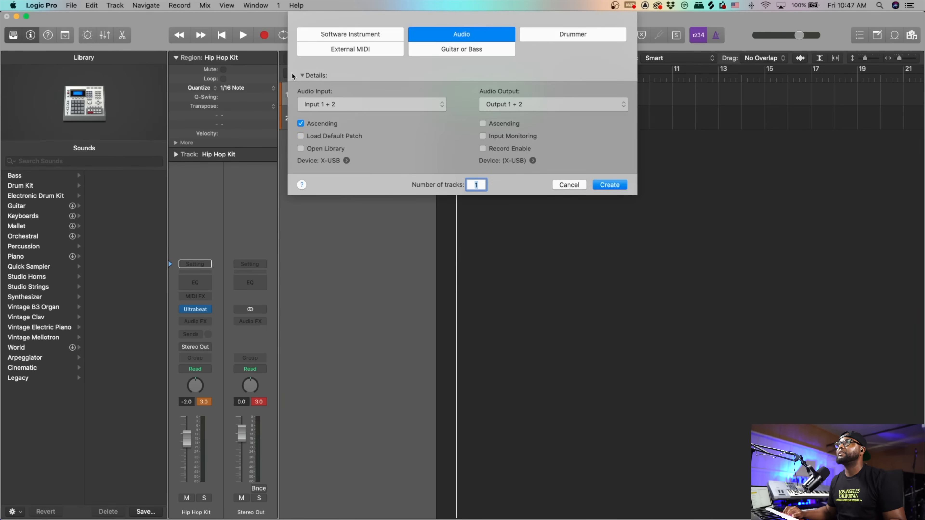
{"action": "left_click", "coordinate": [346, 32]}
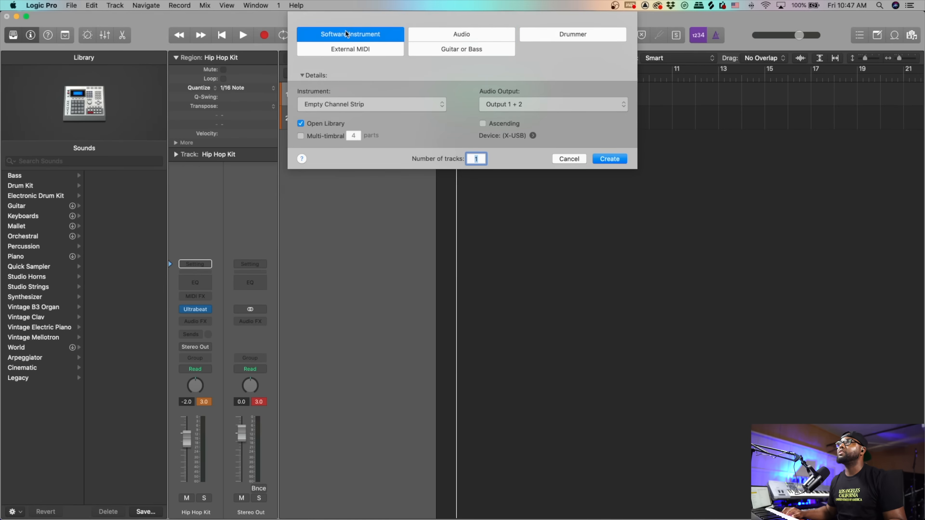
{"action": "left_click", "coordinate": [376, 106]}
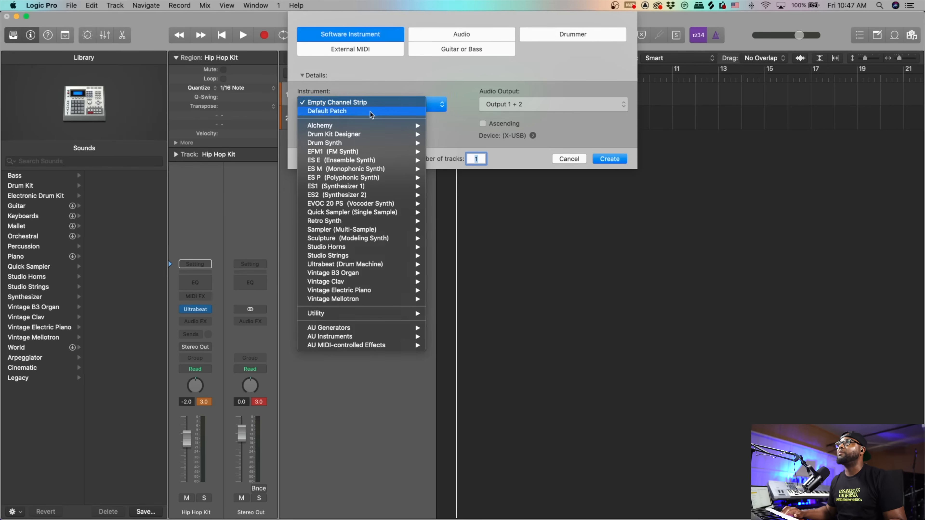
{"action": "left_click", "coordinate": [371, 111]}
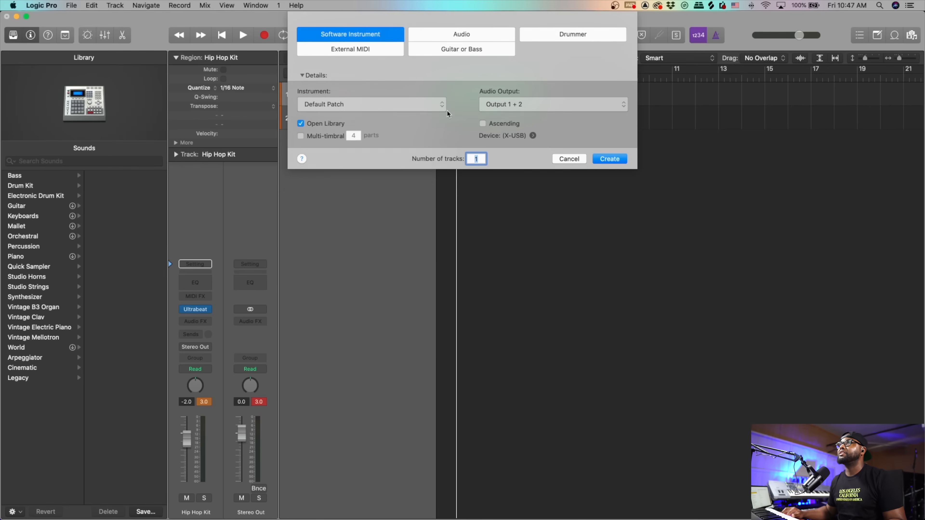
{"action": "left_click", "coordinate": [608, 159]}
Step: Record a four-bar chord part from bar 1 on the Classic Electric Piano track and stop the recording
{"action": "key", "text": "space"}
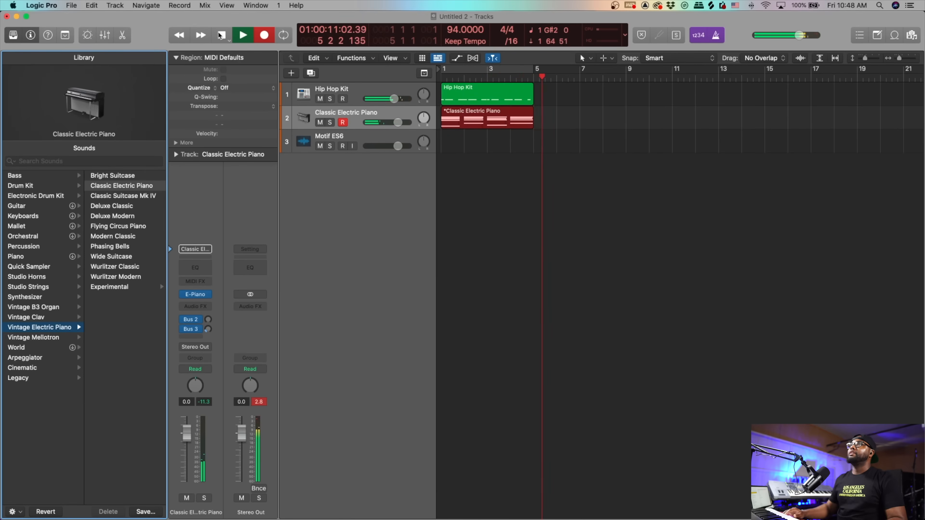
{"action": "left_click", "coordinate": [221, 35]}
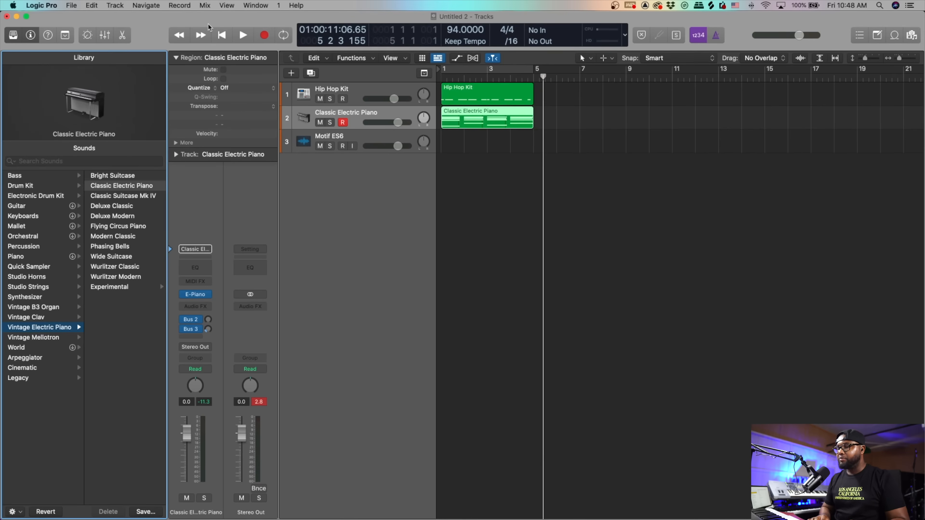
Step: Play back the drum and electric piano parts from bar 1, and return the playhead to bar 1
{"action": "key", "text": "comma"}
{"action": "key", "text": "comma"}
{"action": "key", "text": "comma"}
{"action": "key", "text": "comma"}
{"action": "key", "text": "comma"}
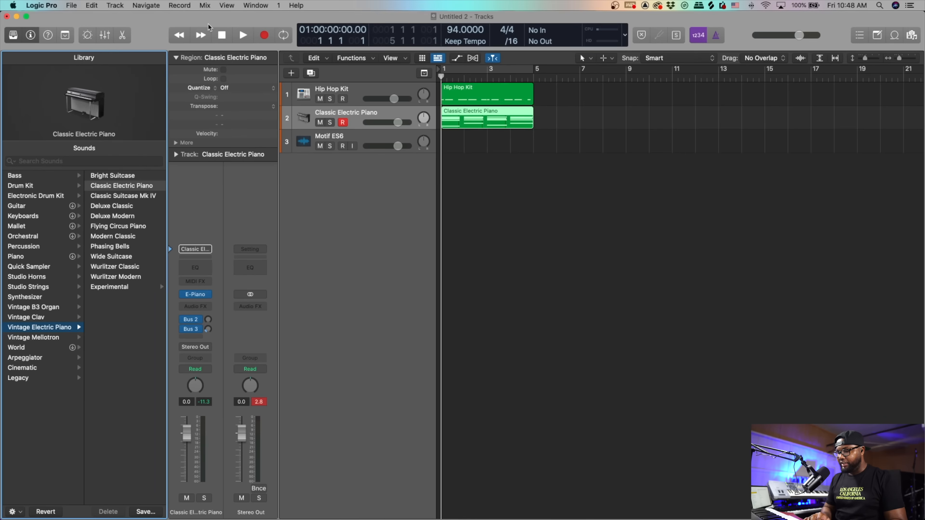
{"action": "key", "text": "space"}
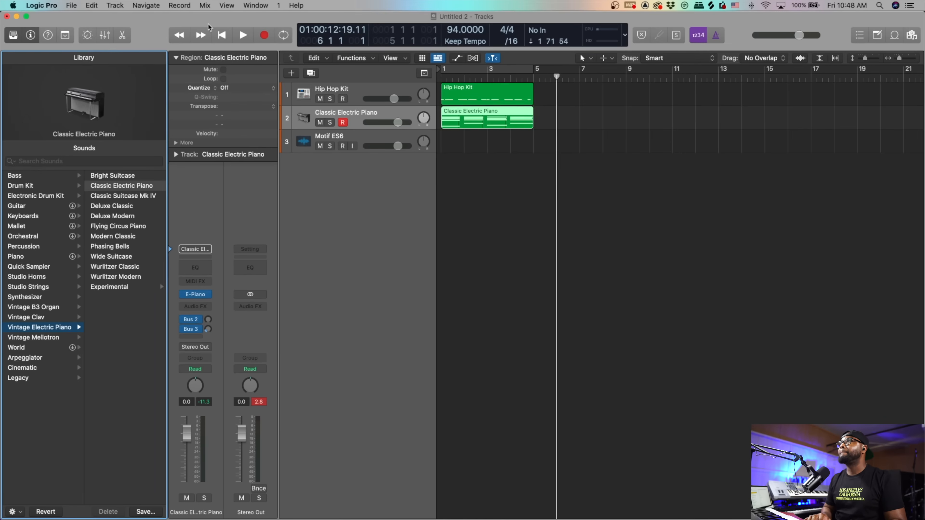
{"action": "key", "text": "comma"}
{"action": "key", "text": "comma"}
{"action": "key", "text": "comma"}
{"action": "key", "text": "comma"}
{"action": "key", "text": "space"}
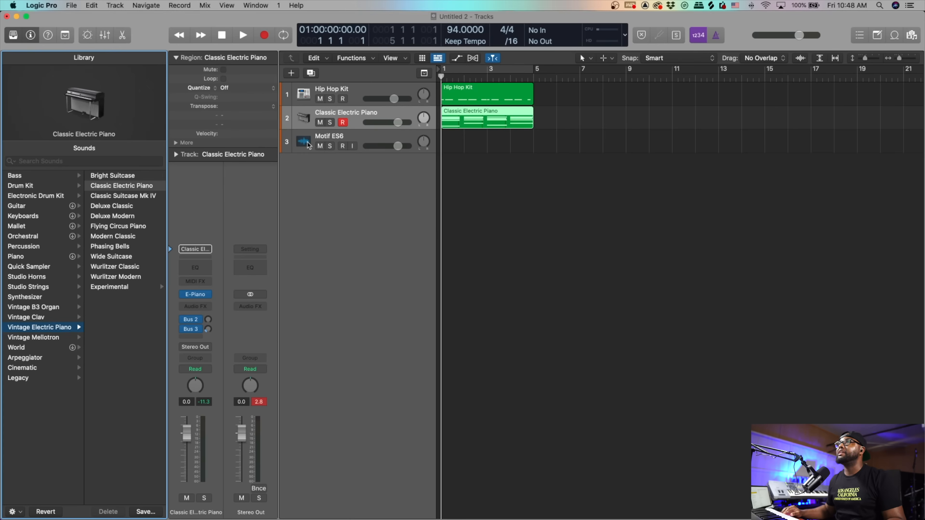
Step: Open the key command editor to examine the global transport shortcuts, and close it
{"action": "left_click", "coordinate": [41, 5]}
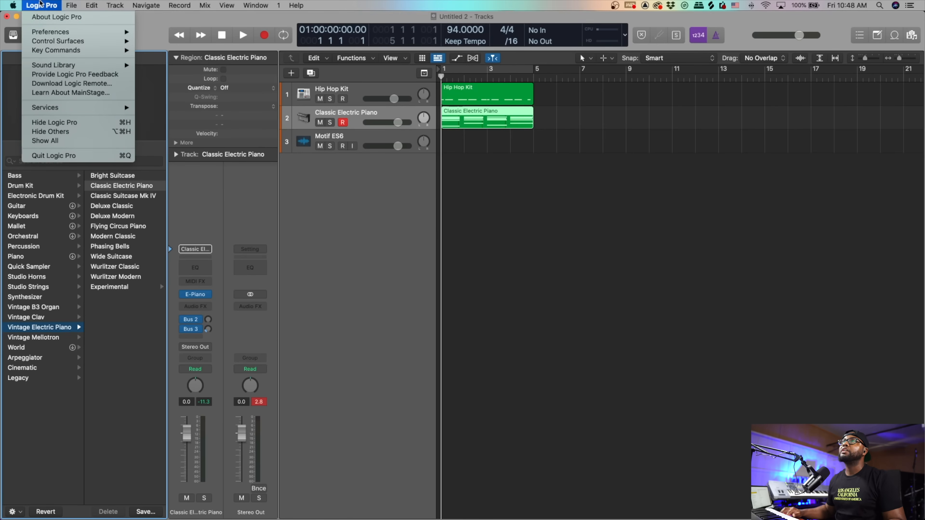
{"action": "mouse_move", "coordinate": [74, 51]}
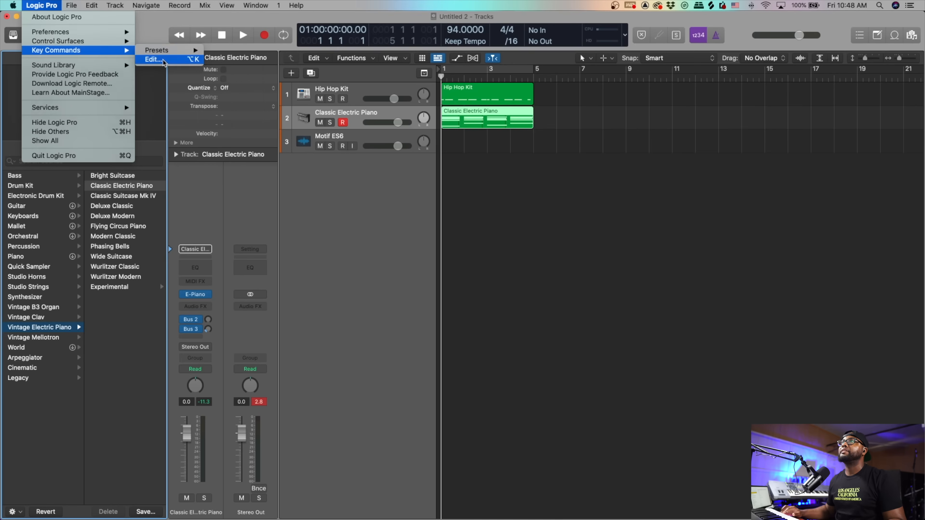
{"action": "left_click", "coordinate": [153, 59]}
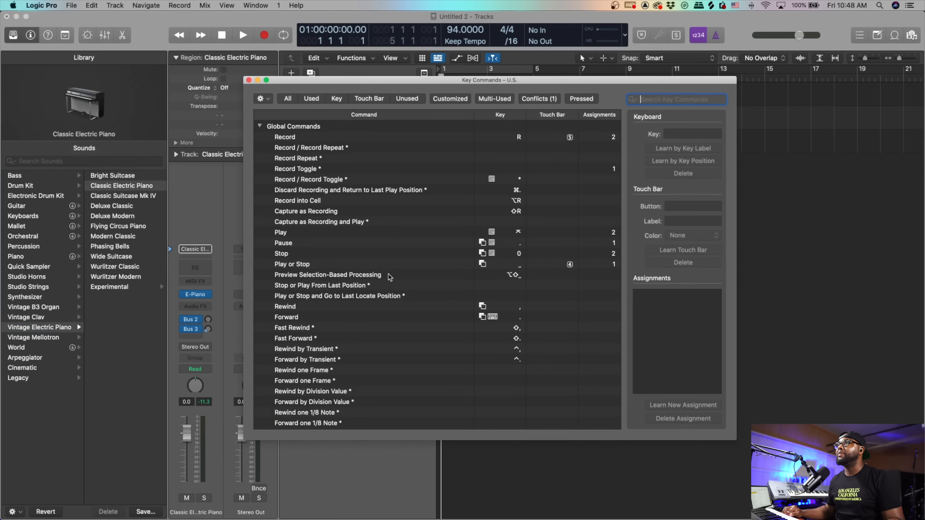
{"action": "left_click", "coordinate": [249, 79]}
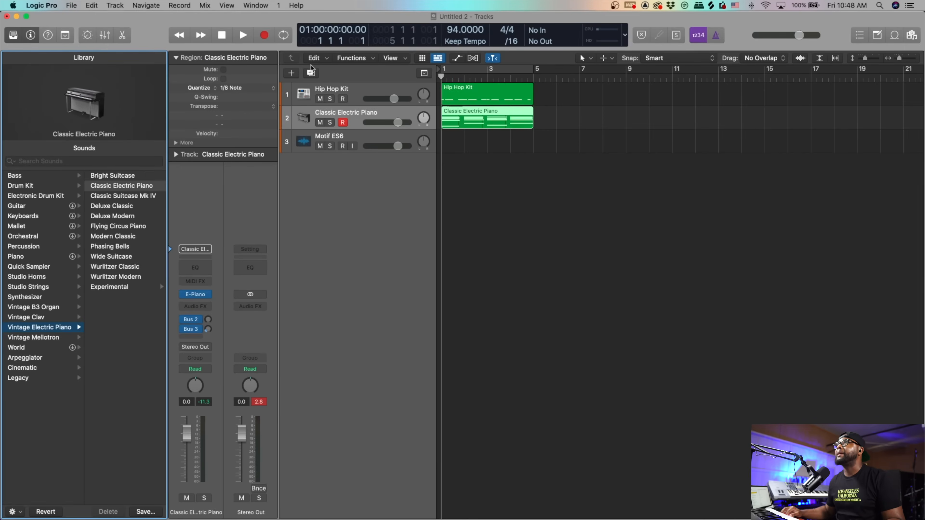
Step: Create one Software Instrument track with Empty Channel Strip and Output 1 + 2, and load the Thumb Bass patch on it
{"action": "left_click", "coordinate": [292, 74]}
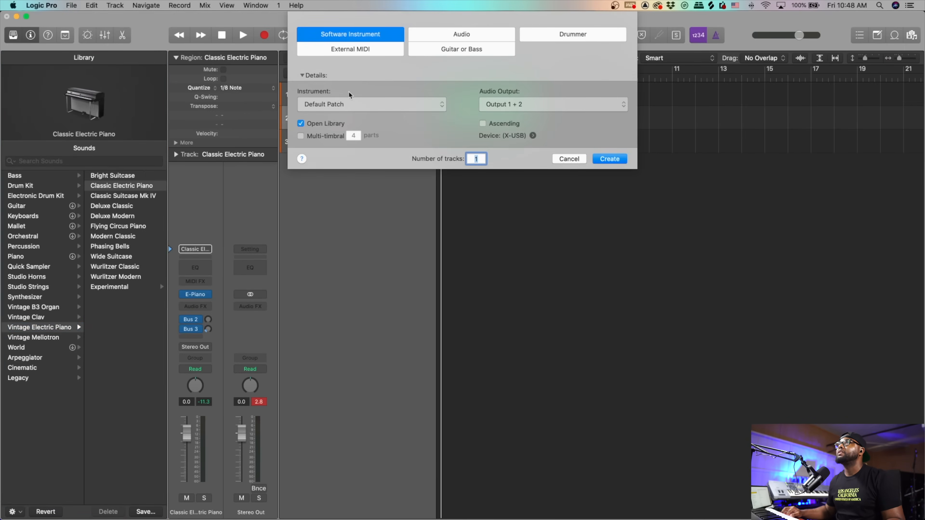
{"action": "left_click", "coordinate": [375, 105]}
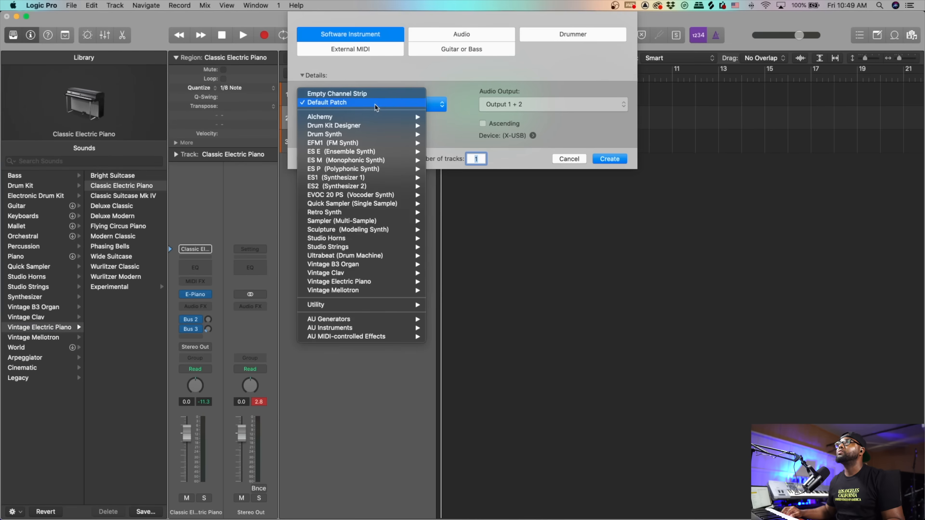
{"action": "left_click", "coordinate": [375, 94]}
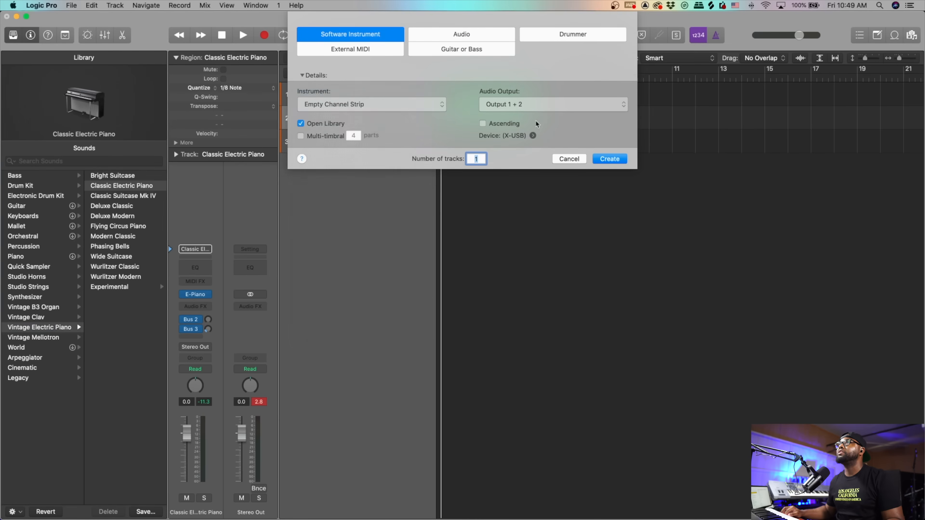
{"action": "left_click", "coordinate": [623, 162]}
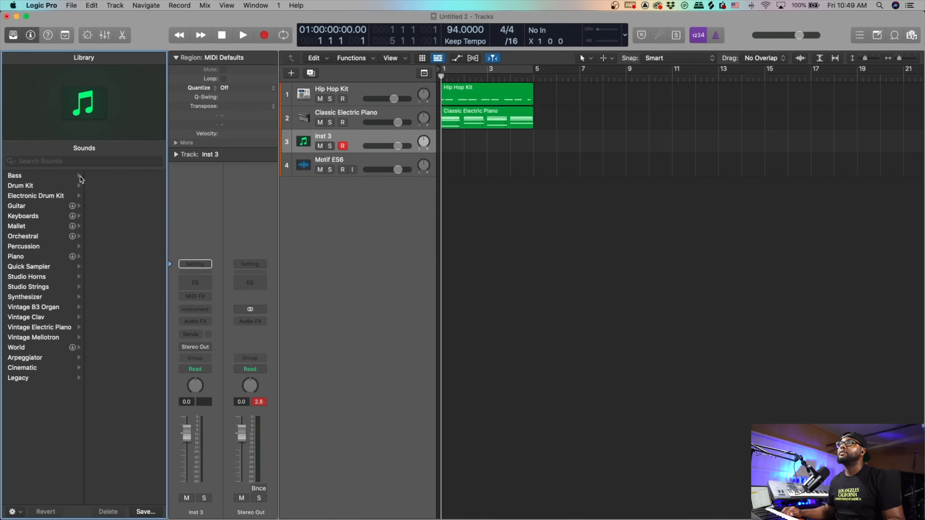
{"action": "left_click", "coordinate": [50, 178]}
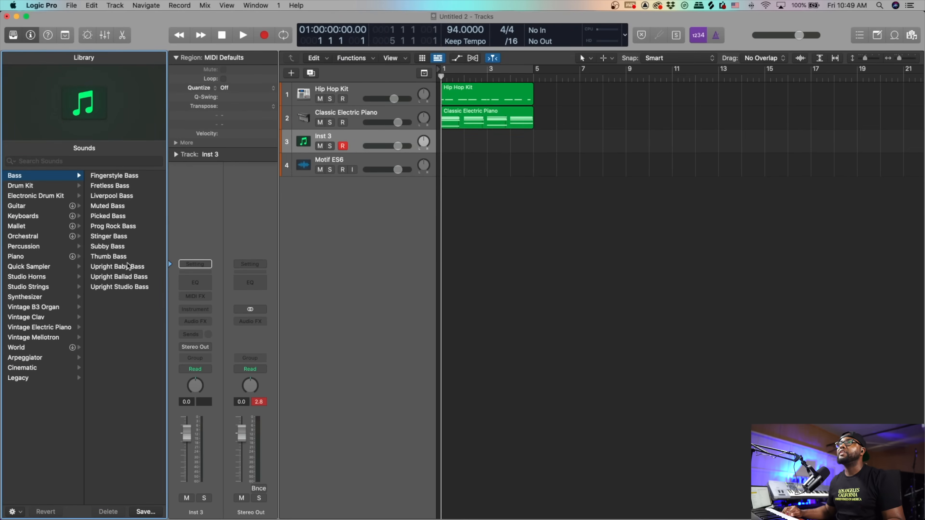
{"action": "left_click", "coordinate": [109, 257]}
Step: Record a four-bar bass part from bar 1 on the Thumb Bass track and quantize it to 1/16 Note
{"action": "key", "text": "r"}
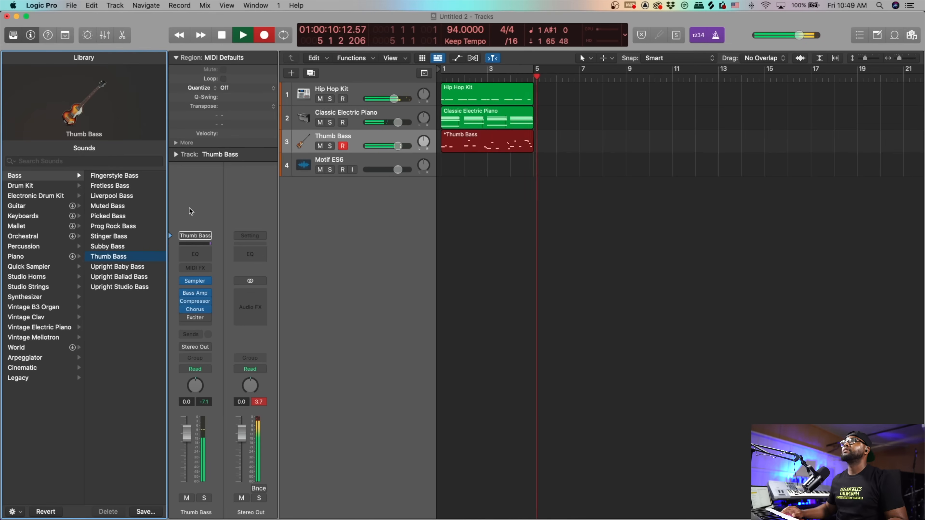
{"action": "key", "text": "space"}
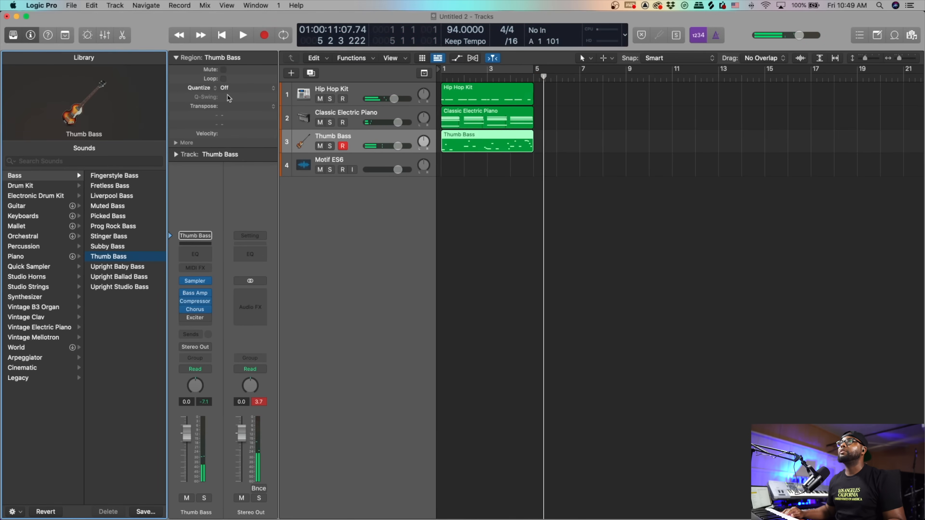
{"action": "left_click", "coordinate": [241, 88]}
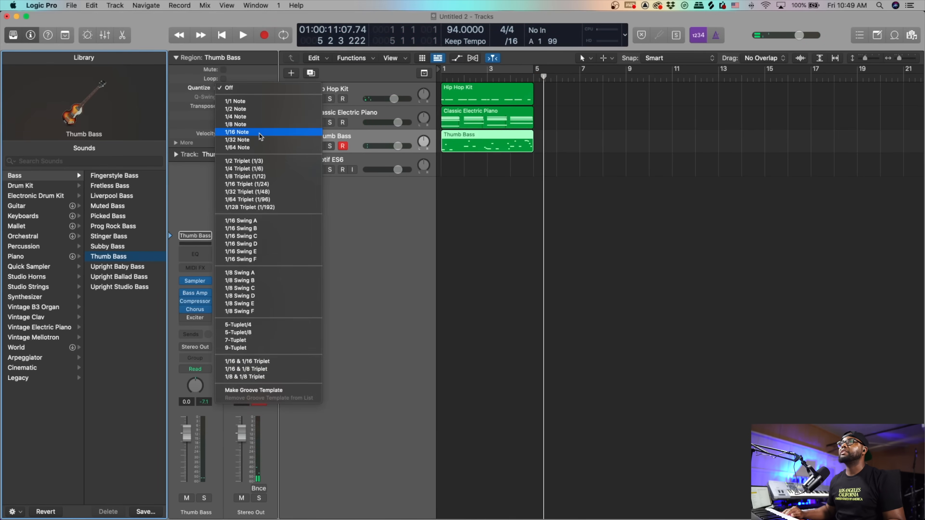
Step: Record an audio part from bar 1 through bar 6 on the Motif ES6 track and stop the recording
{"action": "left_click", "coordinate": [375, 161]}
{"action": "left_click", "coordinate": [375, 162]}
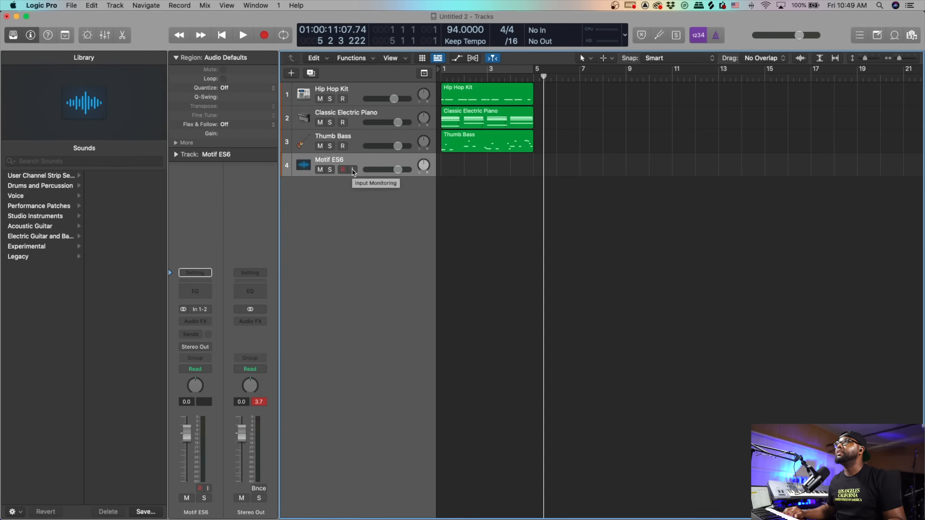
{"action": "left_click", "coordinate": [353, 170]}
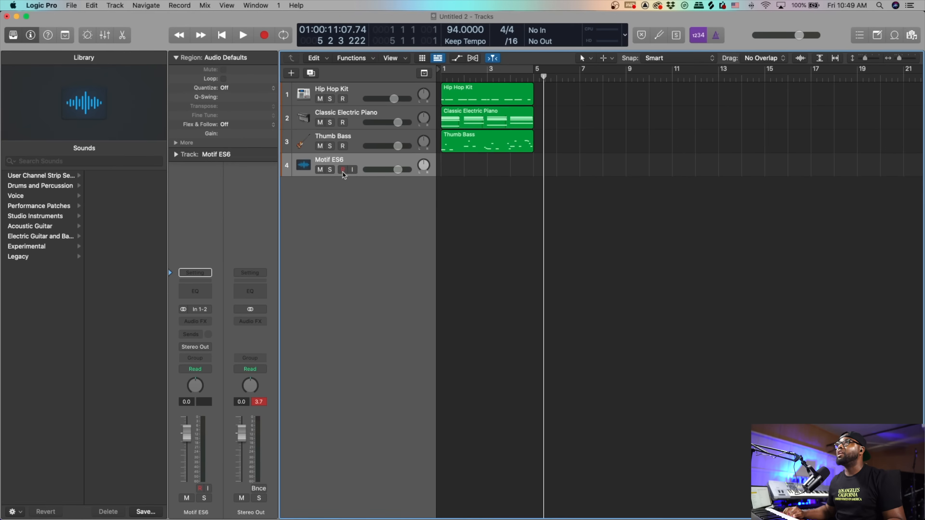
{"action": "left_click", "coordinate": [223, 36]}
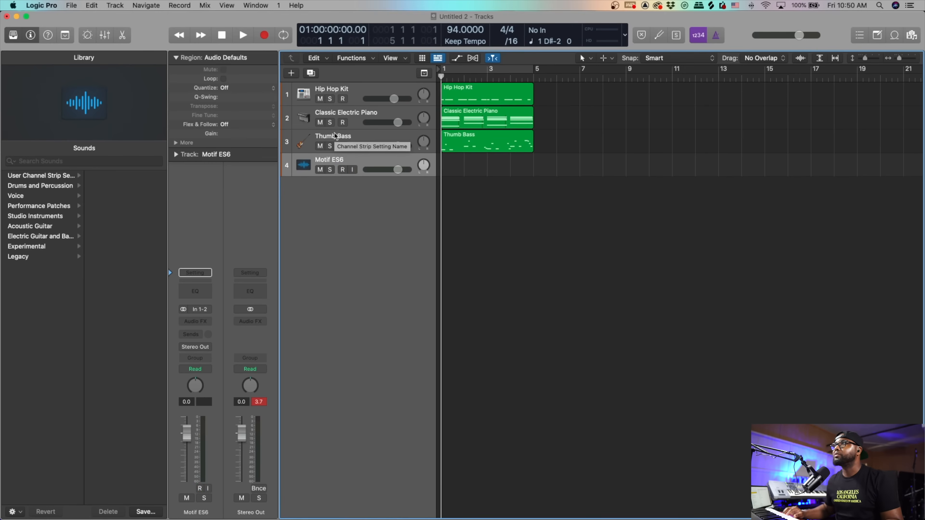
{"action": "key", "text": "r"}
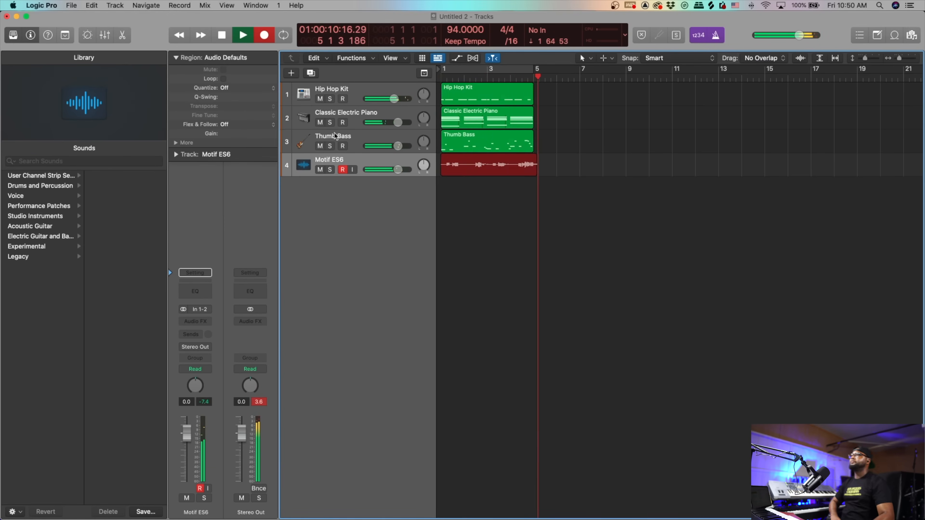
{"action": "key", "text": "space"}
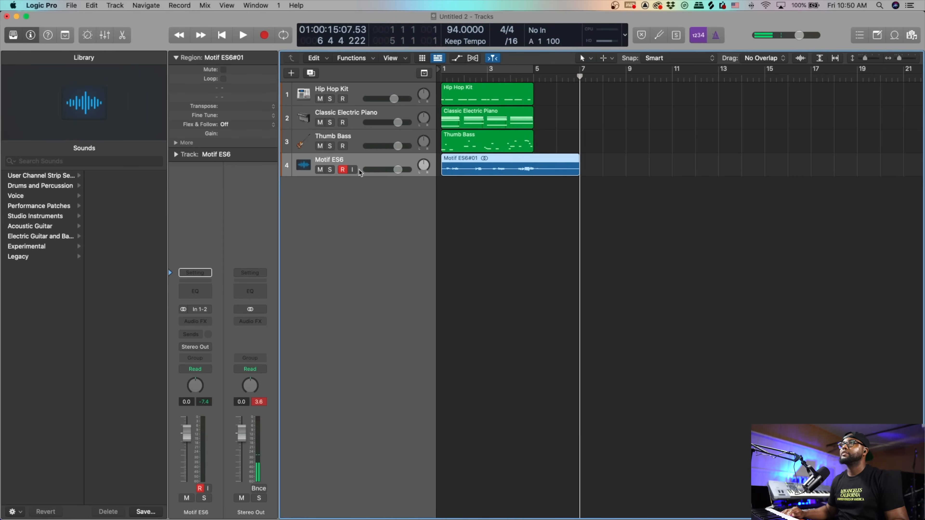
{"action": "left_click", "coordinate": [342, 170]}
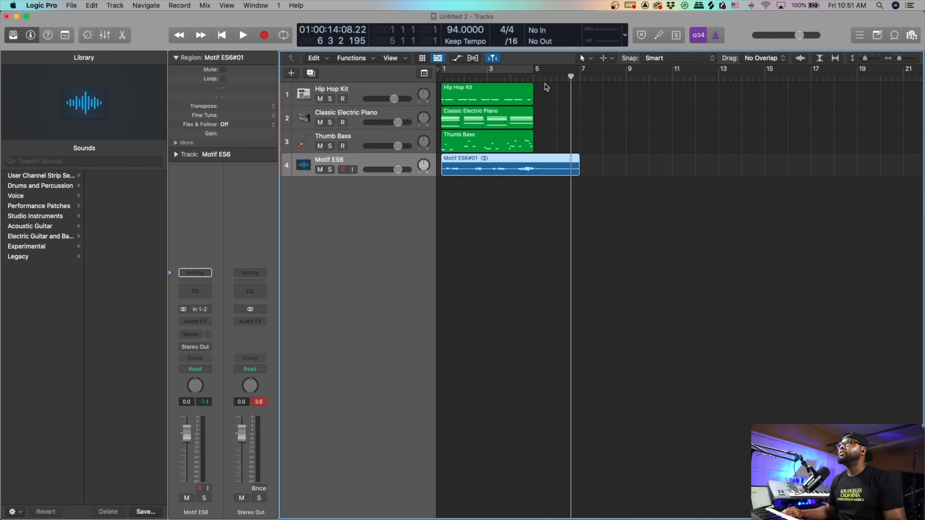
Step: Split the Motif ES6 audio region at bar 5 and delete the part after the split
{"action": "left_click_drag", "start_coordinate": [526, 77], "coordinate": [532, 77]}
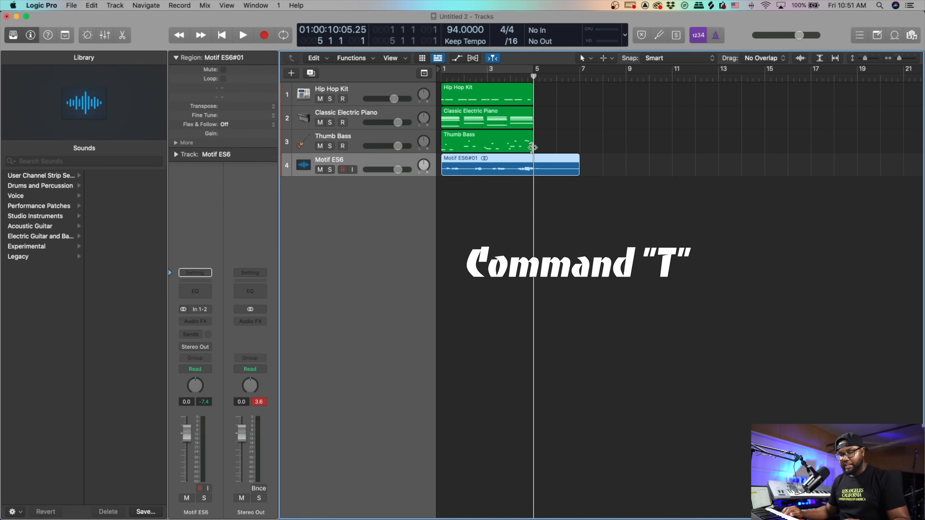
{"action": "key", "text": "super+t"}
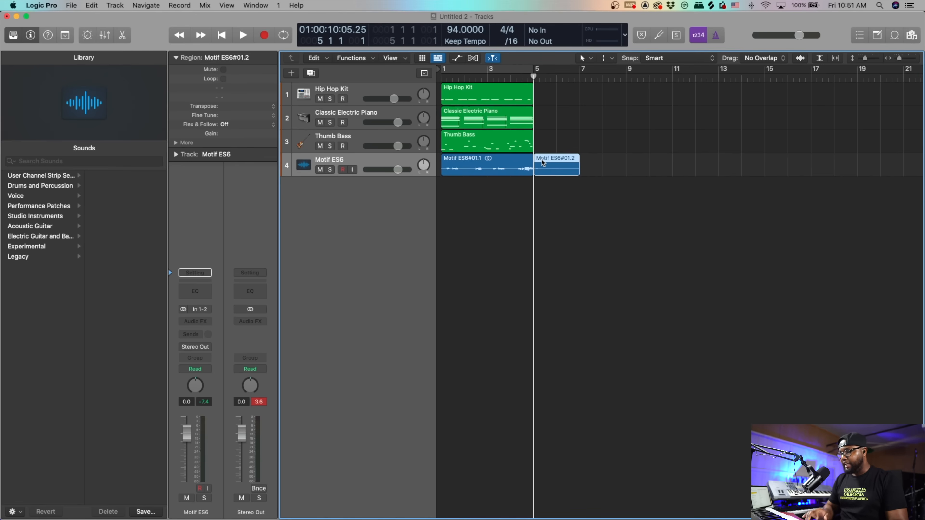
{"action": "key", "text": "Delete"}
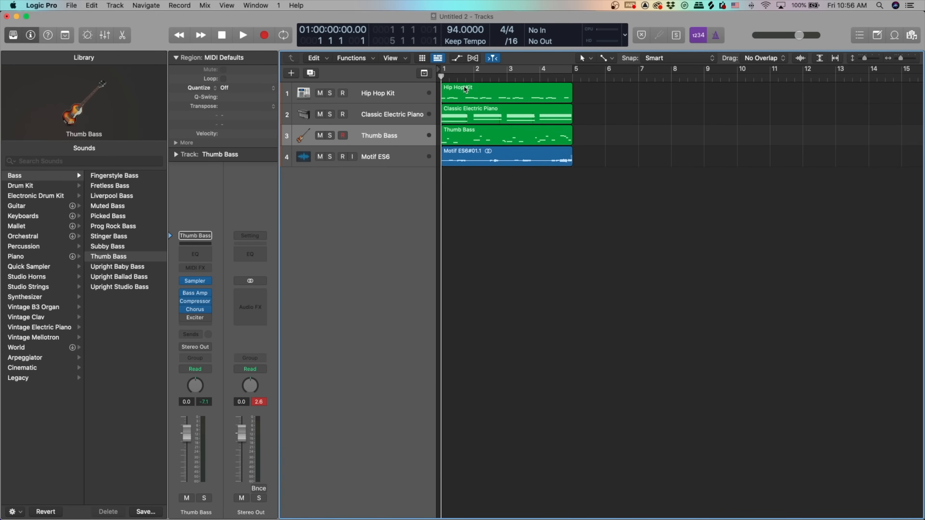
Step: Check the playback level, and in the Mixer lower the Hip Hop Kit channel to -9.0 dB and the other track and aux channels to -7.0 dB
{"action": "key", "text": "space"}
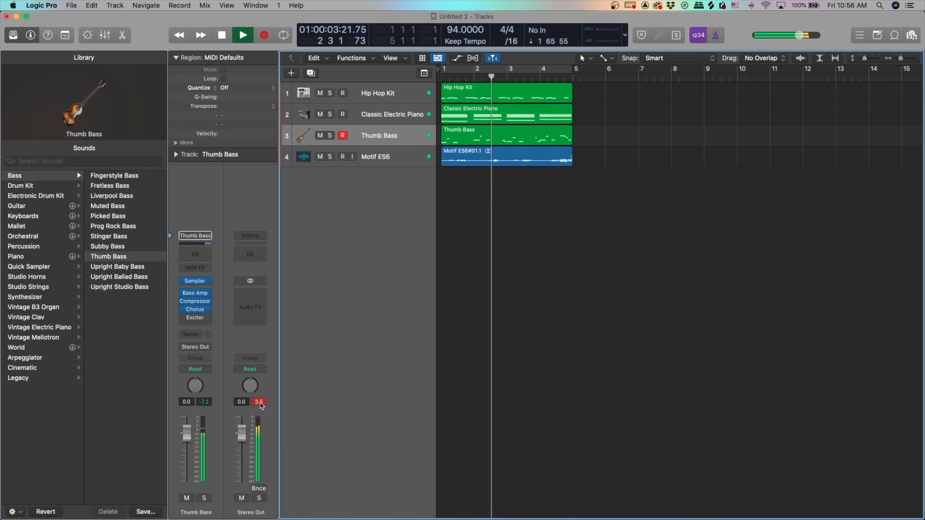
{"action": "key", "text": "space"}
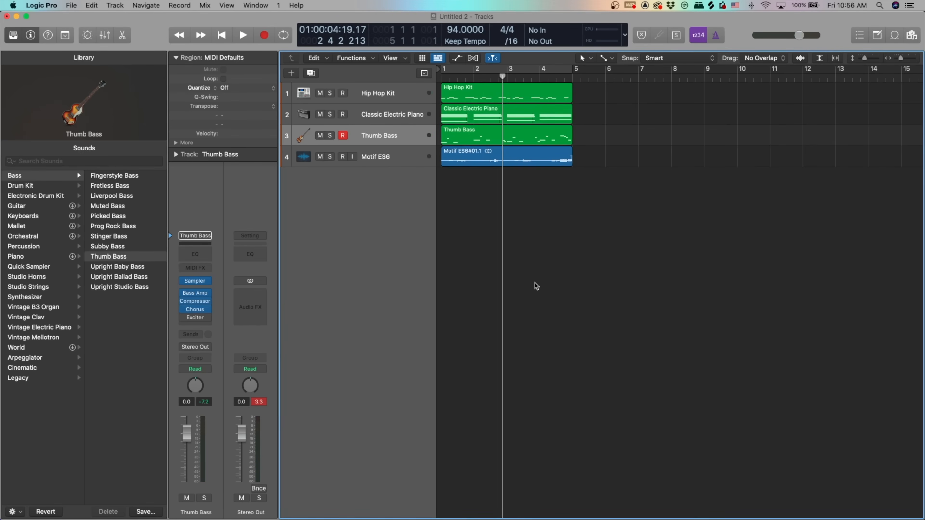
{"action": "key", "text": "x"}
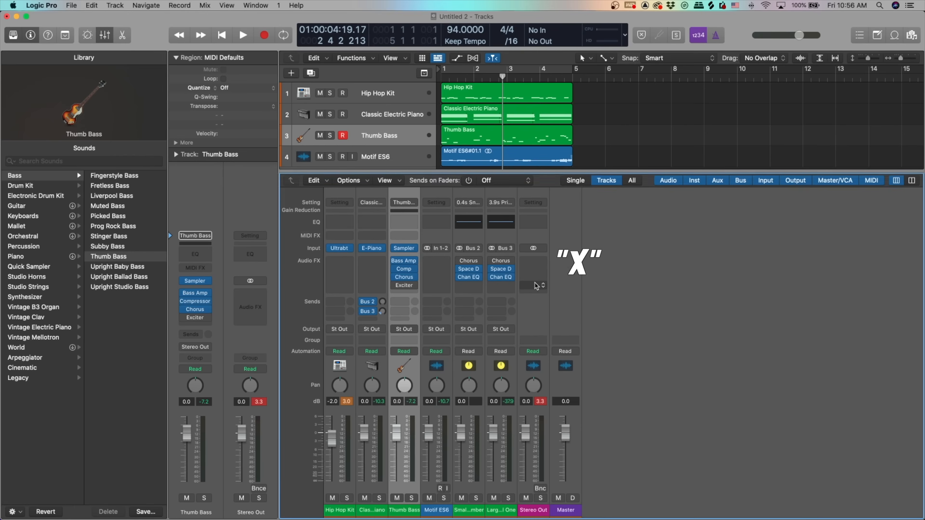
{"action": "left_click_drag", "start_coordinate": [331, 513], "coordinate": [496, 511]}
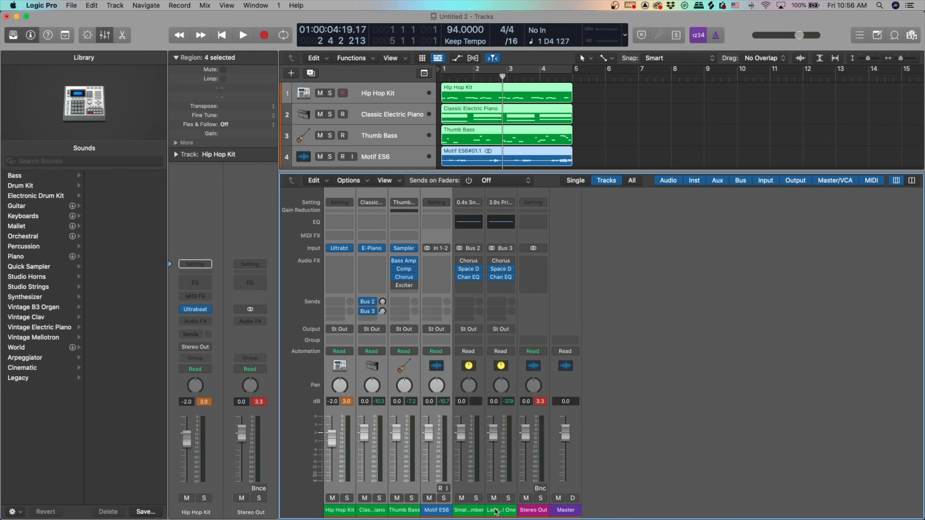
{"action": "left_click", "coordinate": [504, 511], "text": "shift"}
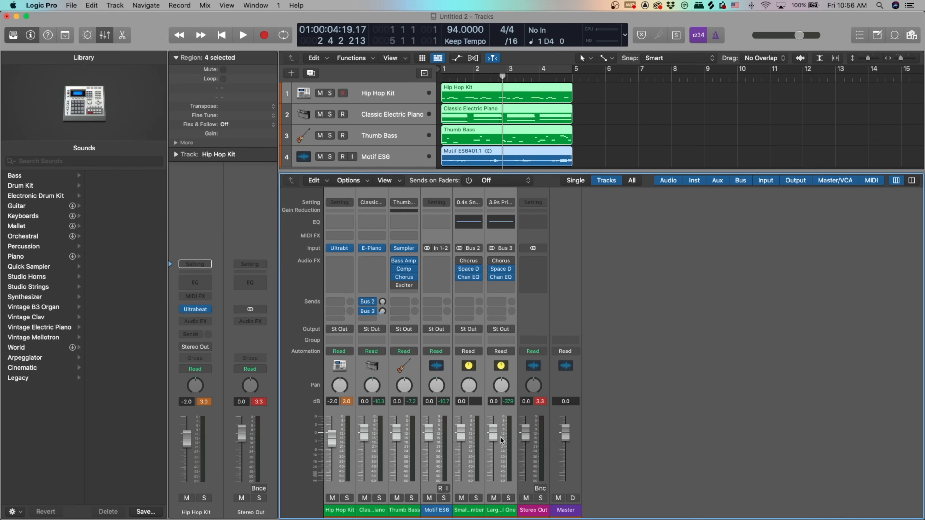
{"action": "left_click_drag", "start_coordinate": [494, 435], "coordinate": [495, 454]}
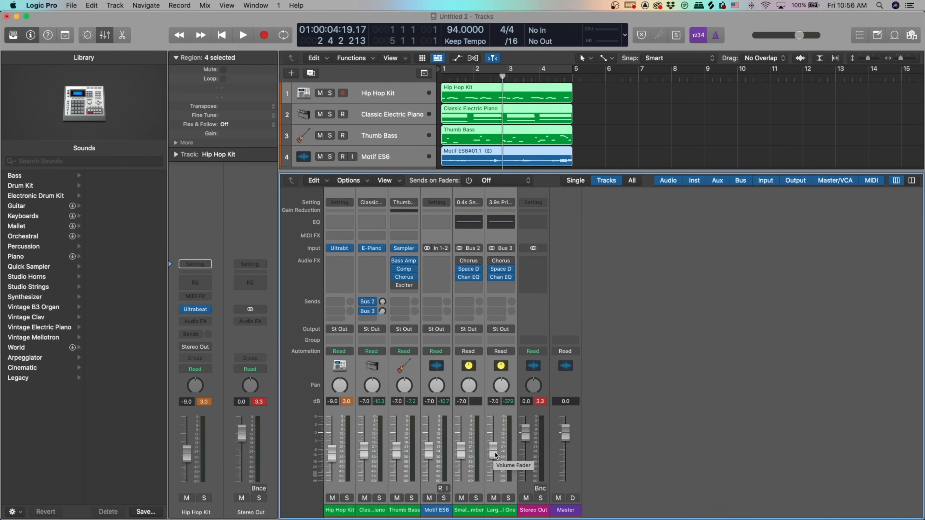
Step: Clear the peak level readings and play the project from bar 1 to check the output level
{"action": "left_click", "coordinate": [541, 403]}
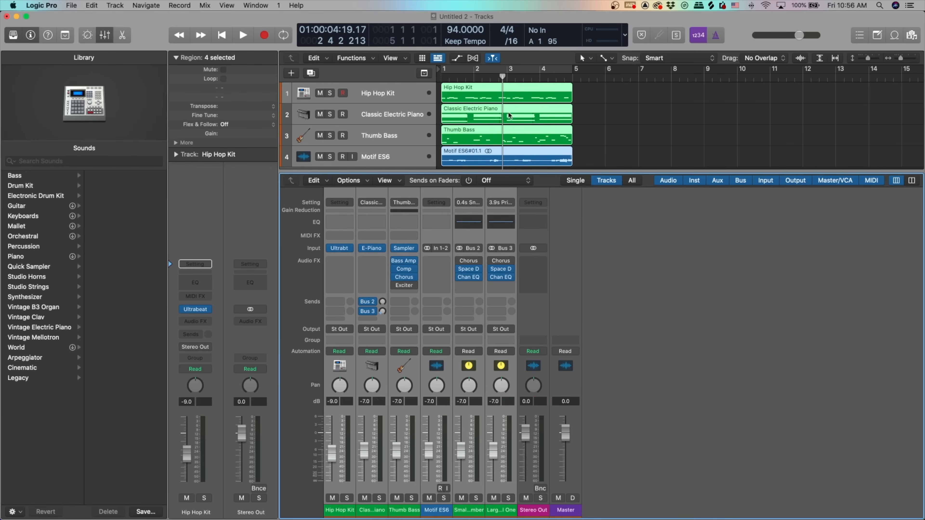
{"action": "key", "text": "Return"}
{"action": "key", "text": "space"}
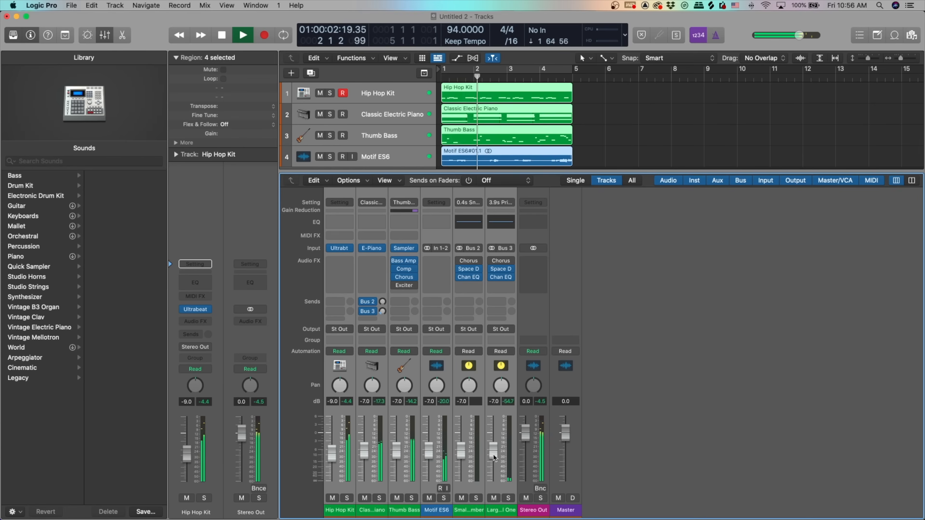
{"action": "key", "text": "space"}
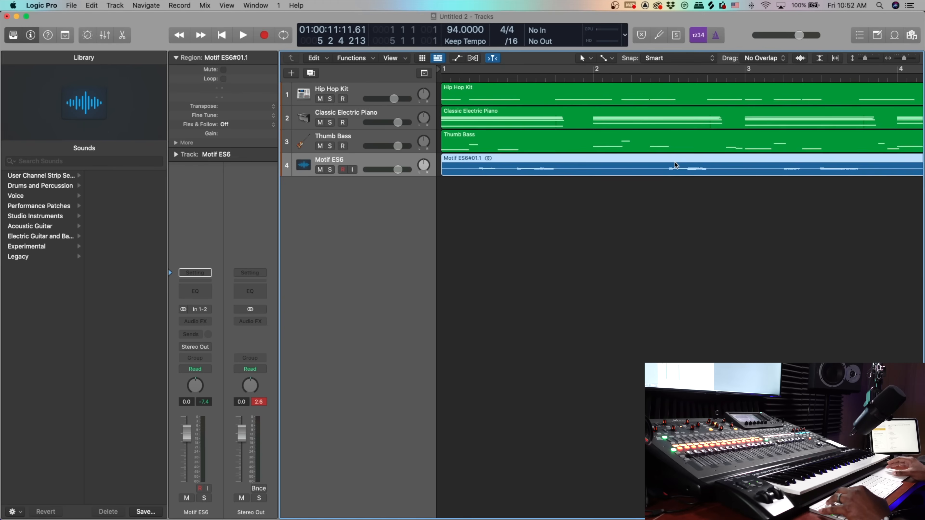
Step: Zoom the Tracks area out horizontally until all four regions show in full, and reduce the track height slightly
{"action": "scroll", "coordinate": [676, 165], "scroll_direction": "down", "scroll_amount": 10}
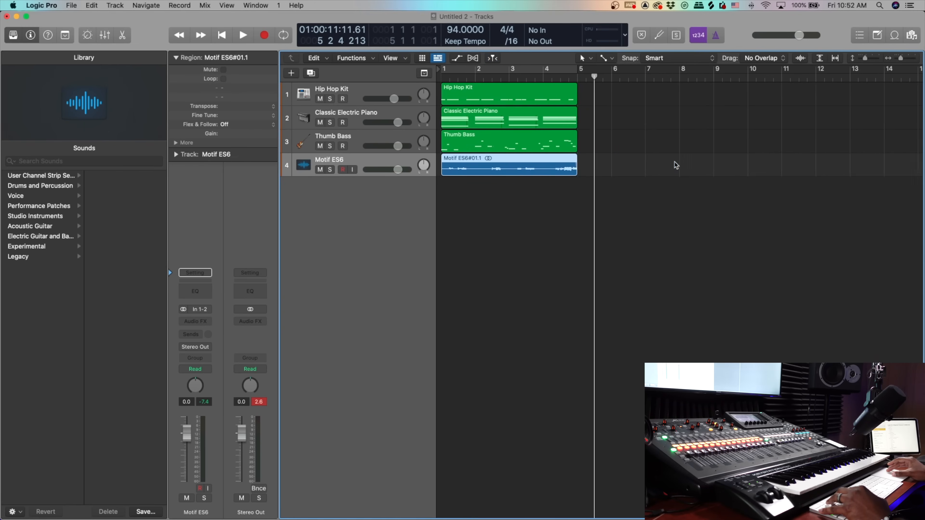
{"action": "scroll", "coordinate": [676, 165], "scroll_direction": "down", "scroll_amount": 2}
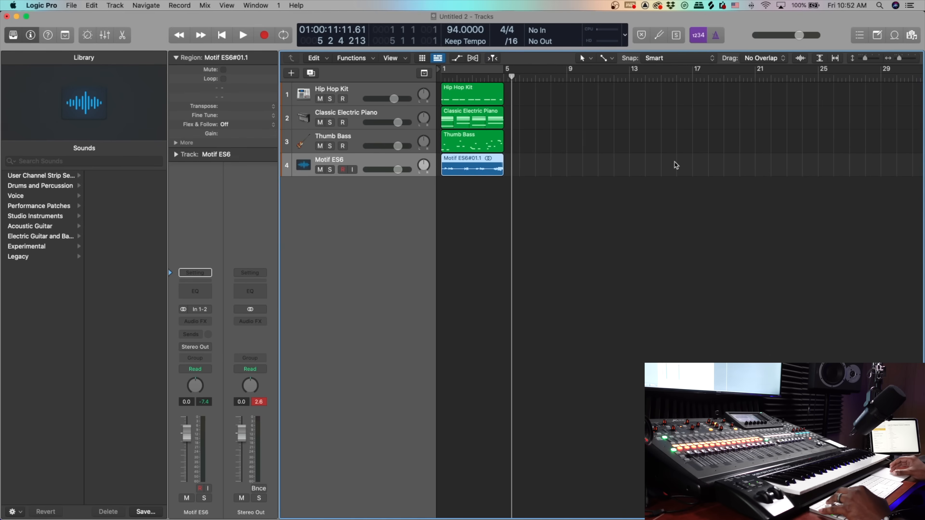
{"action": "scroll", "coordinate": [676, 165], "scroll_direction": "up", "scroll_amount": 15}
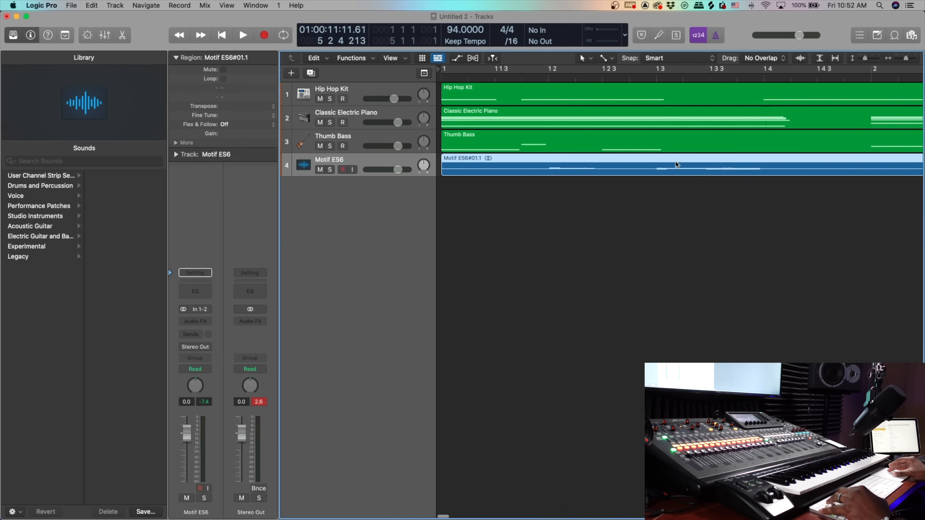
{"action": "scroll", "coordinate": [676, 164], "scroll_direction": "down", "scroll_amount": 8}
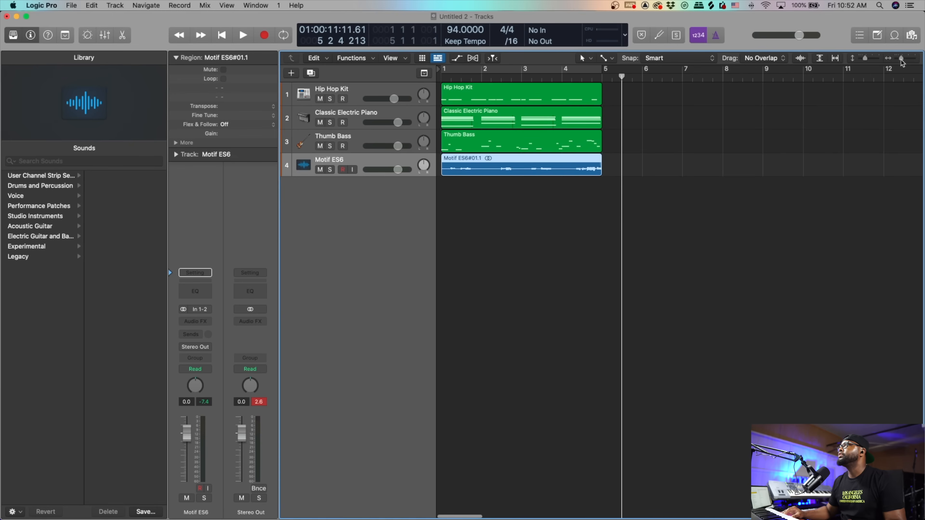
{"action": "left_click_drag", "start_coordinate": [902, 58], "coordinate": [901, 59]}
{"action": "left_click_drag", "start_coordinate": [865, 58], "coordinate": [864, 58]}
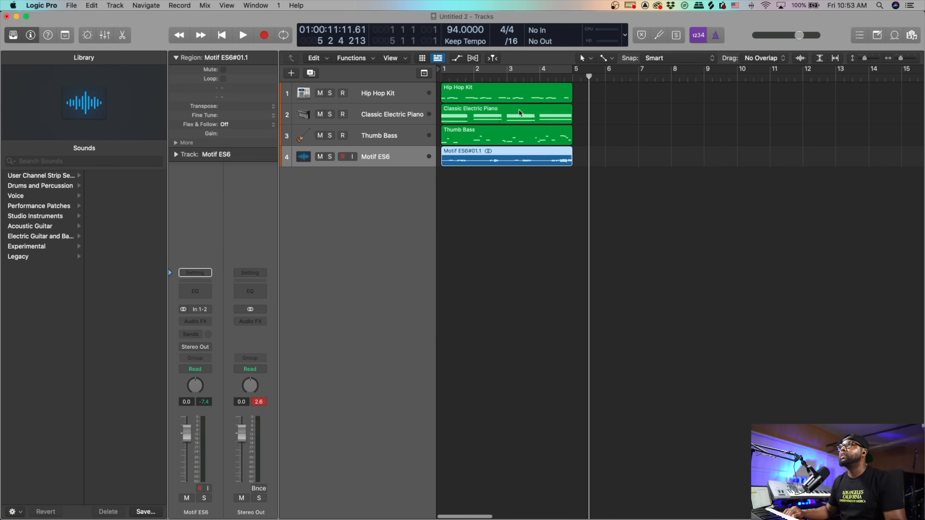
Step: Open the Thumb Bass region in the Piano Roll editor and look over its notes
{"action": "left_click", "coordinate": [503, 140]}
{"action": "key", "text": "p"}
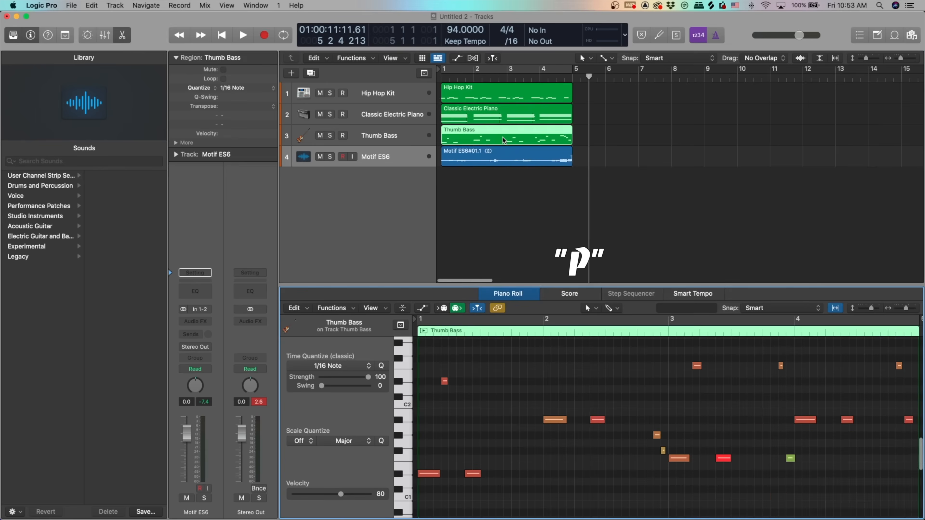
{"action": "key", "text": "p"}
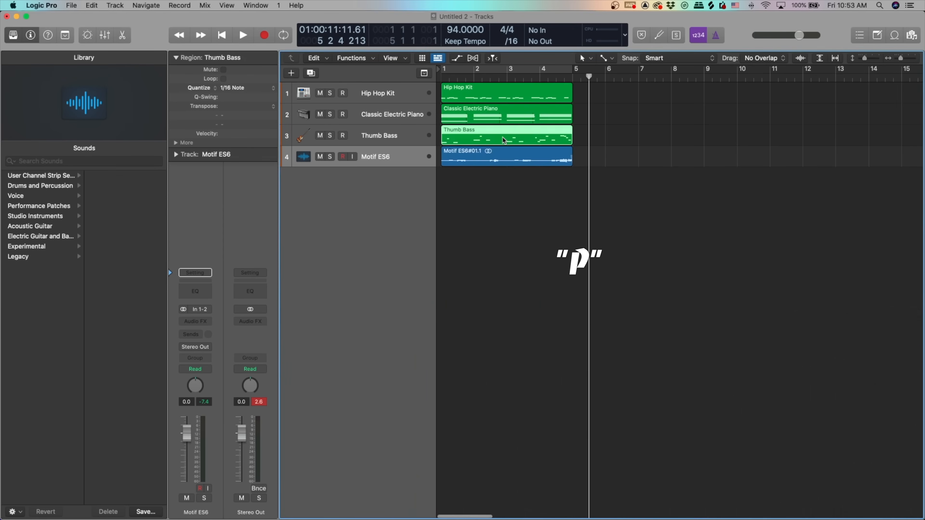
{"action": "key", "text": "p"}
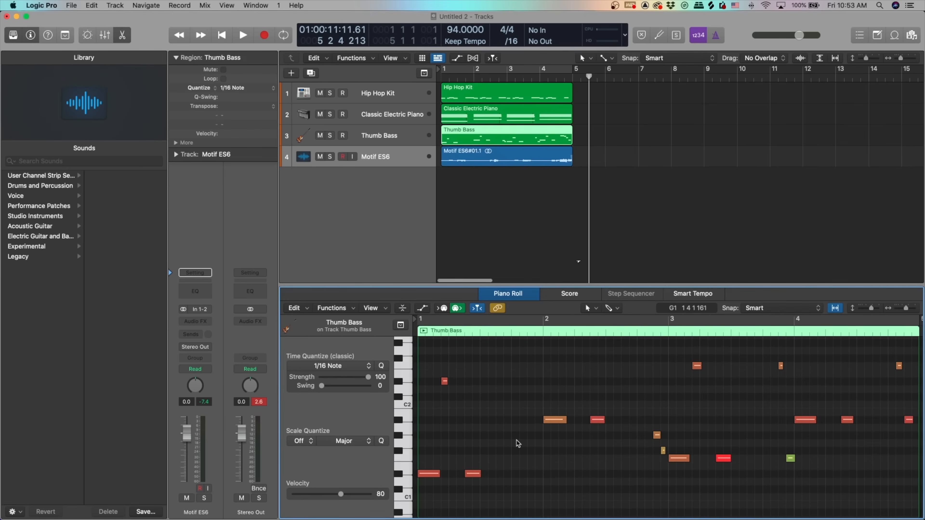
{"action": "scroll", "coordinate": [518, 444], "scroll_direction": "right", "scroll_amount": 6}
{"action": "scroll", "coordinate": [518, 444], "scroll_direction": "left", "scroll_amount": 6}
Step: Return the playhead to bar 1, audition the second D#1 note of the Thumb Bass part, and examine its notes up to bar 5
{"action": "left_click", "coordinate": [226, 38]}
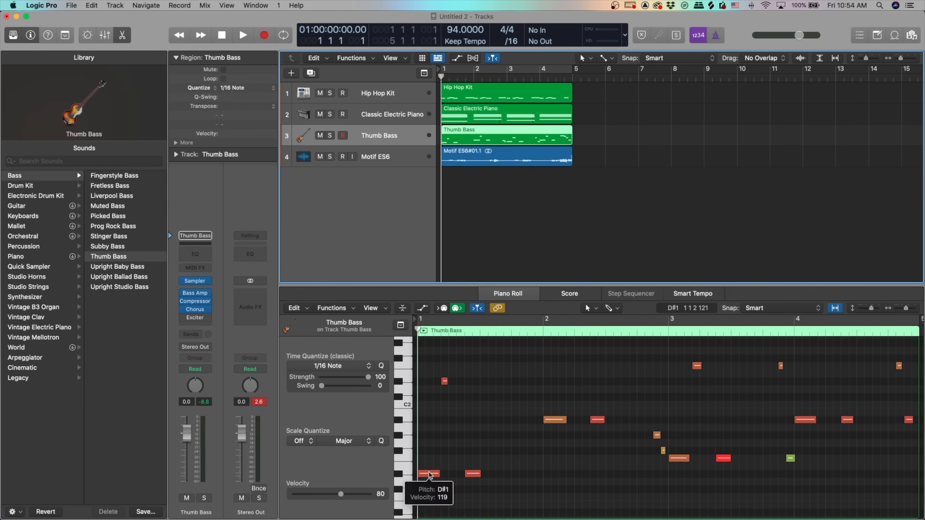
{"action": "left_click", "coordinate": [473, 473]}
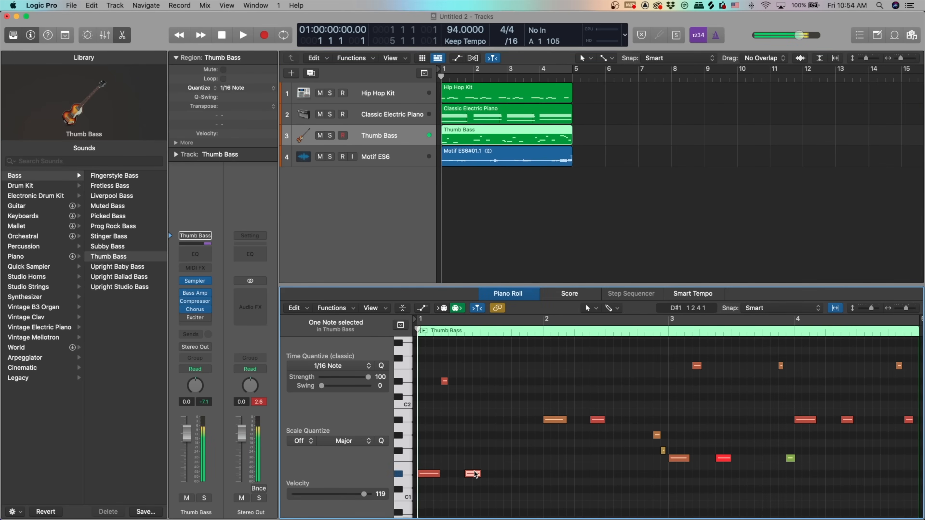
{"action": "key", "text": "space"}
{"action": "key", "text": "space"}
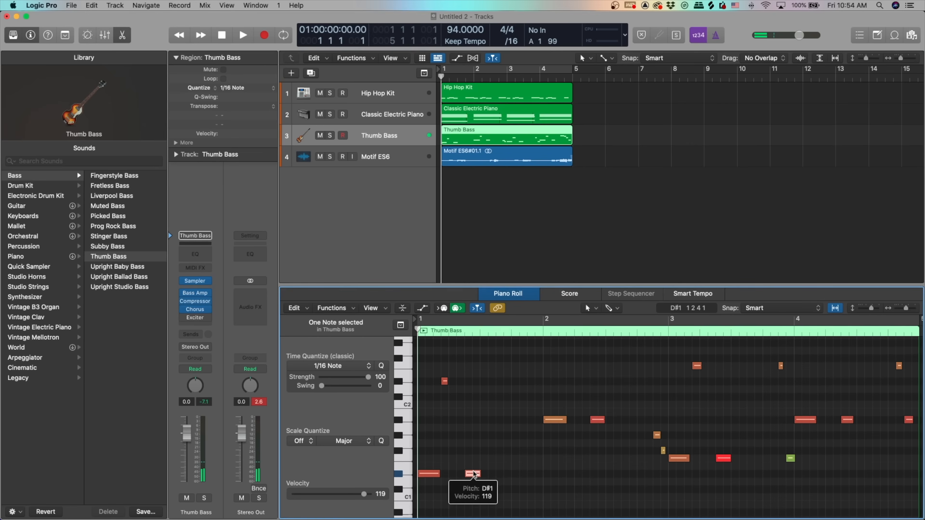
{"action": "scroll", "coordinate": [694, 410], "scroll_direction": "right", "scroll_amount": 5}
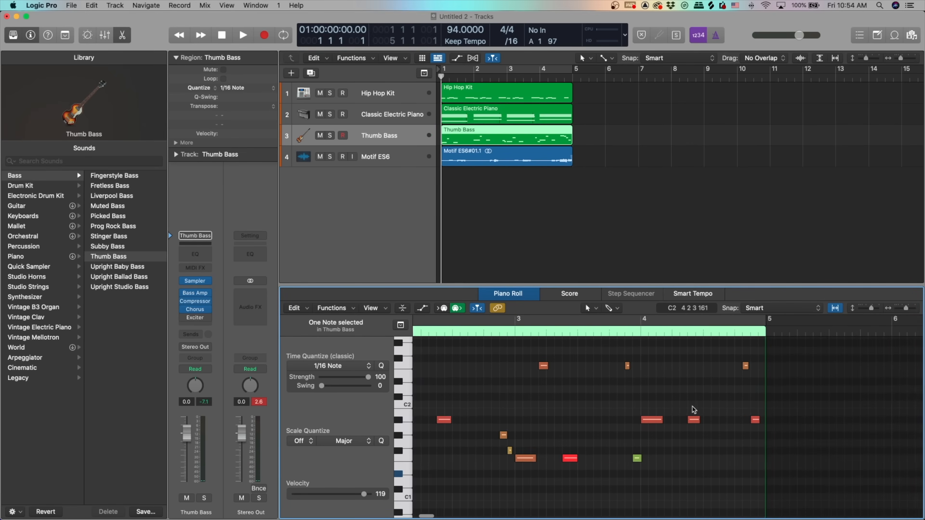